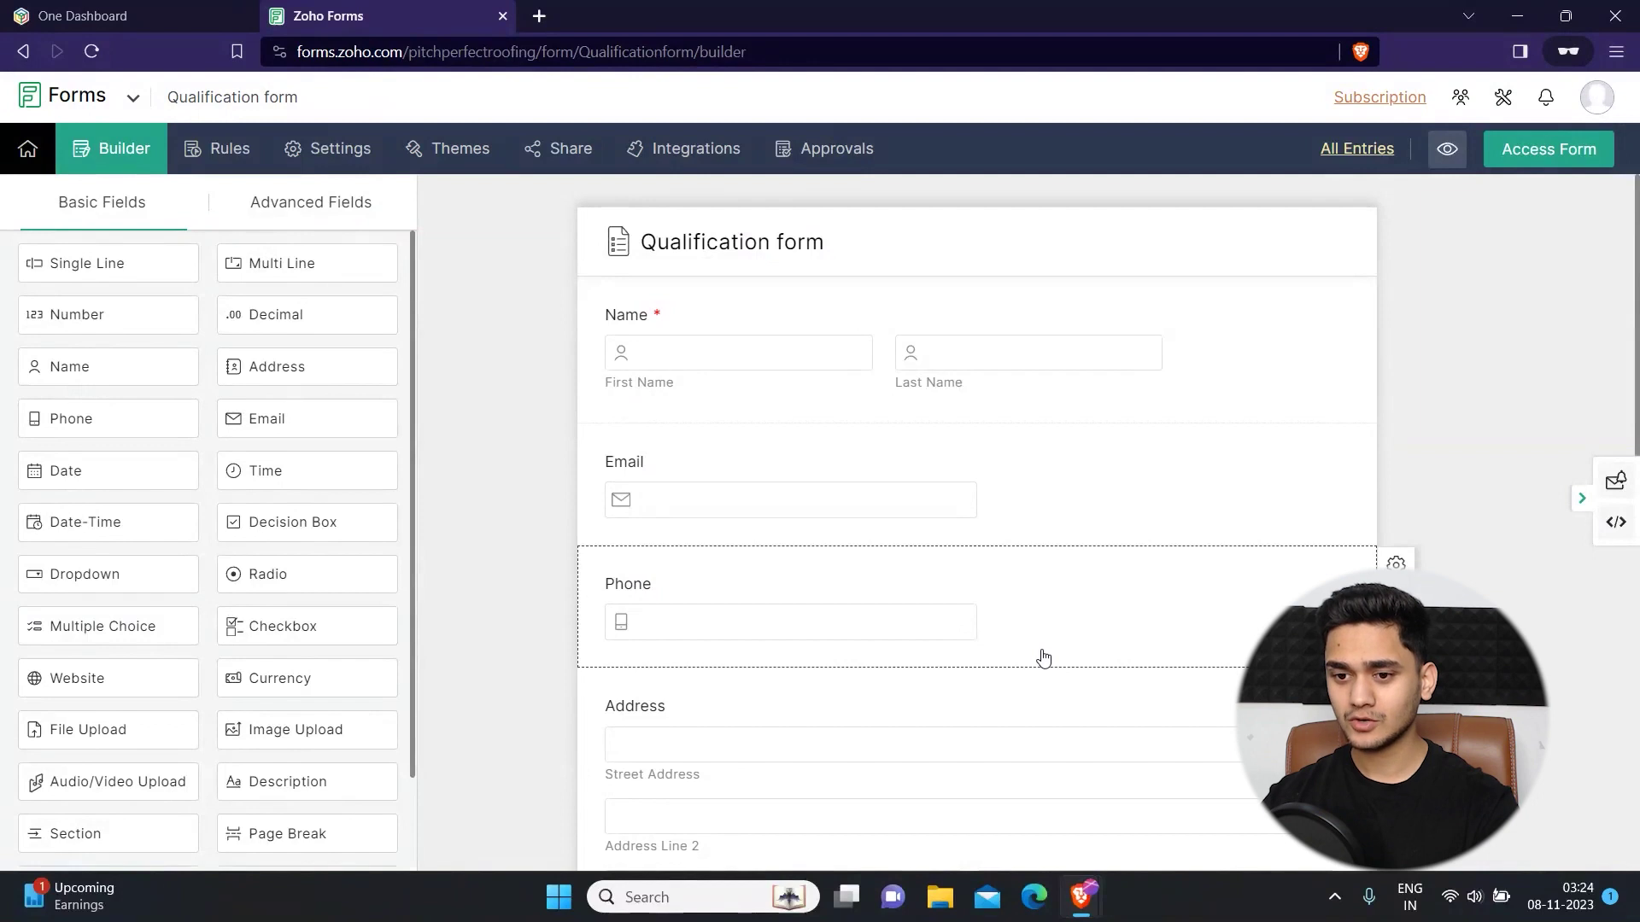
Create a new-response email template under Settings > Email & Notifications > Email
{"action": "left_click", "coordinate": [322, 152]}
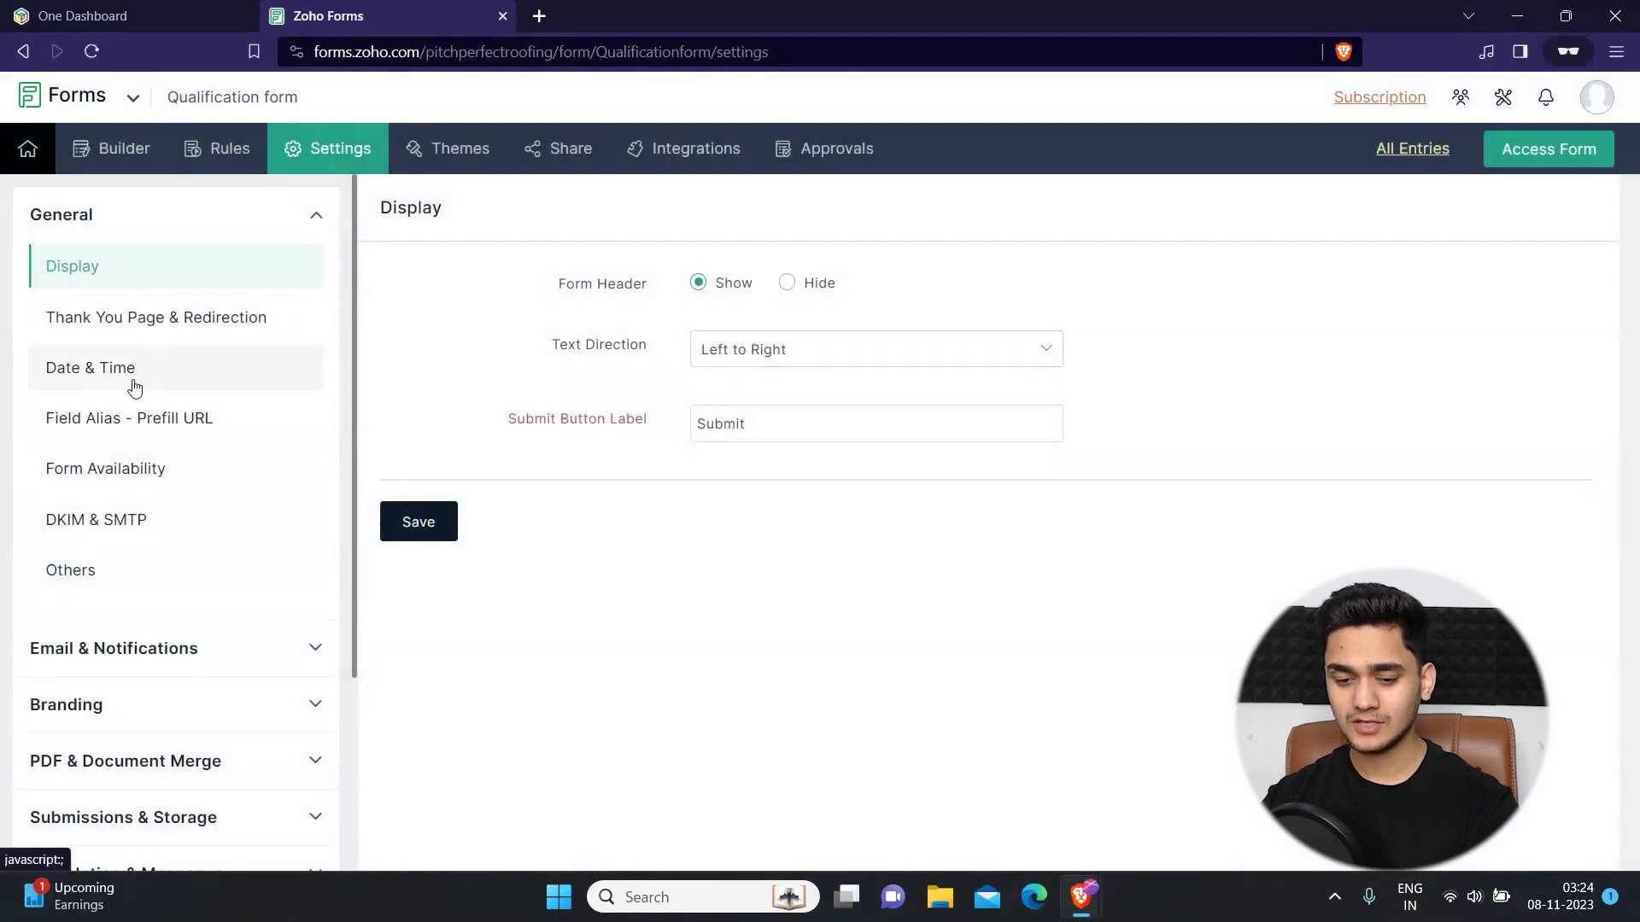
{"action": "left_click", "coordinate": [171, 651]}
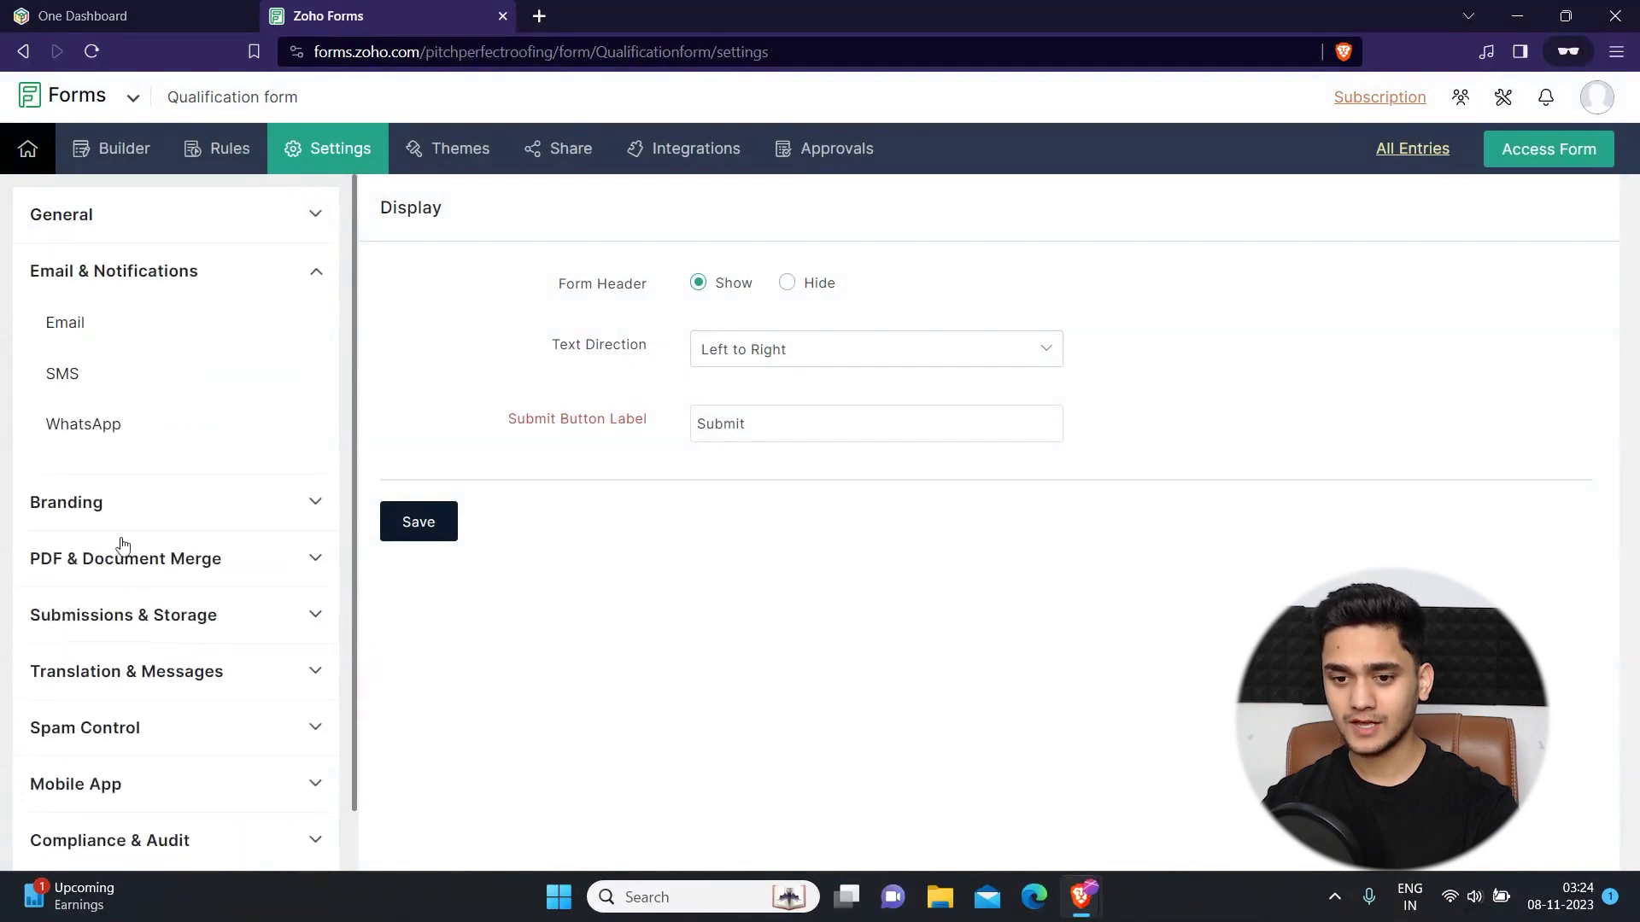
{"action": "left_click", "coordinate": [89, 324]}
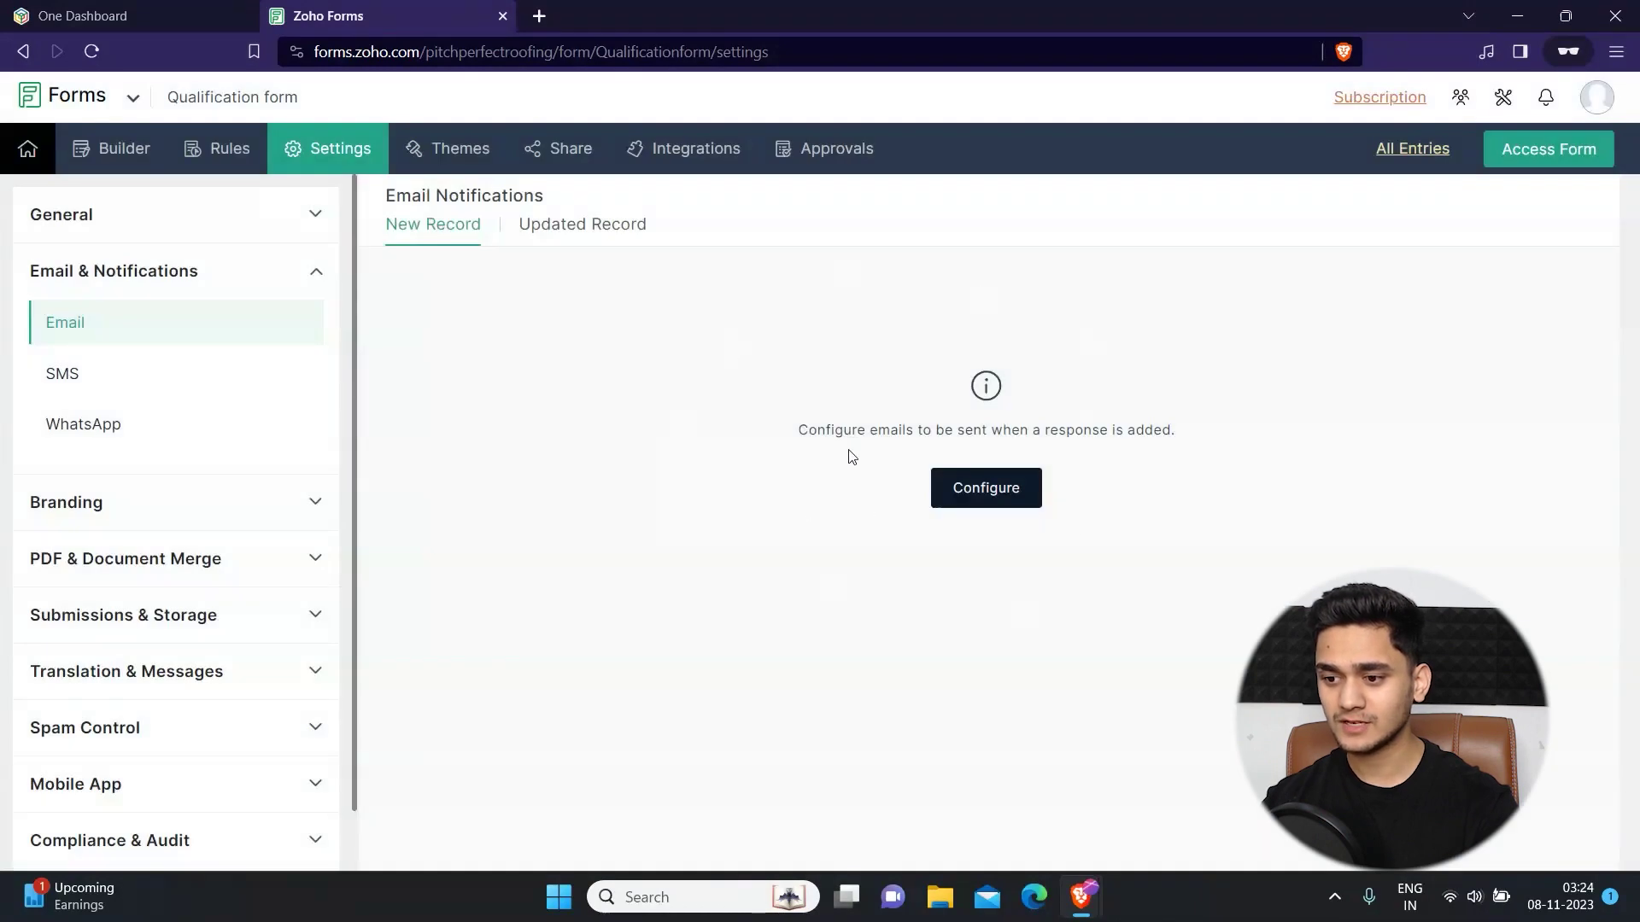
{"action": "left_click", "coordinate": [987, 497]}
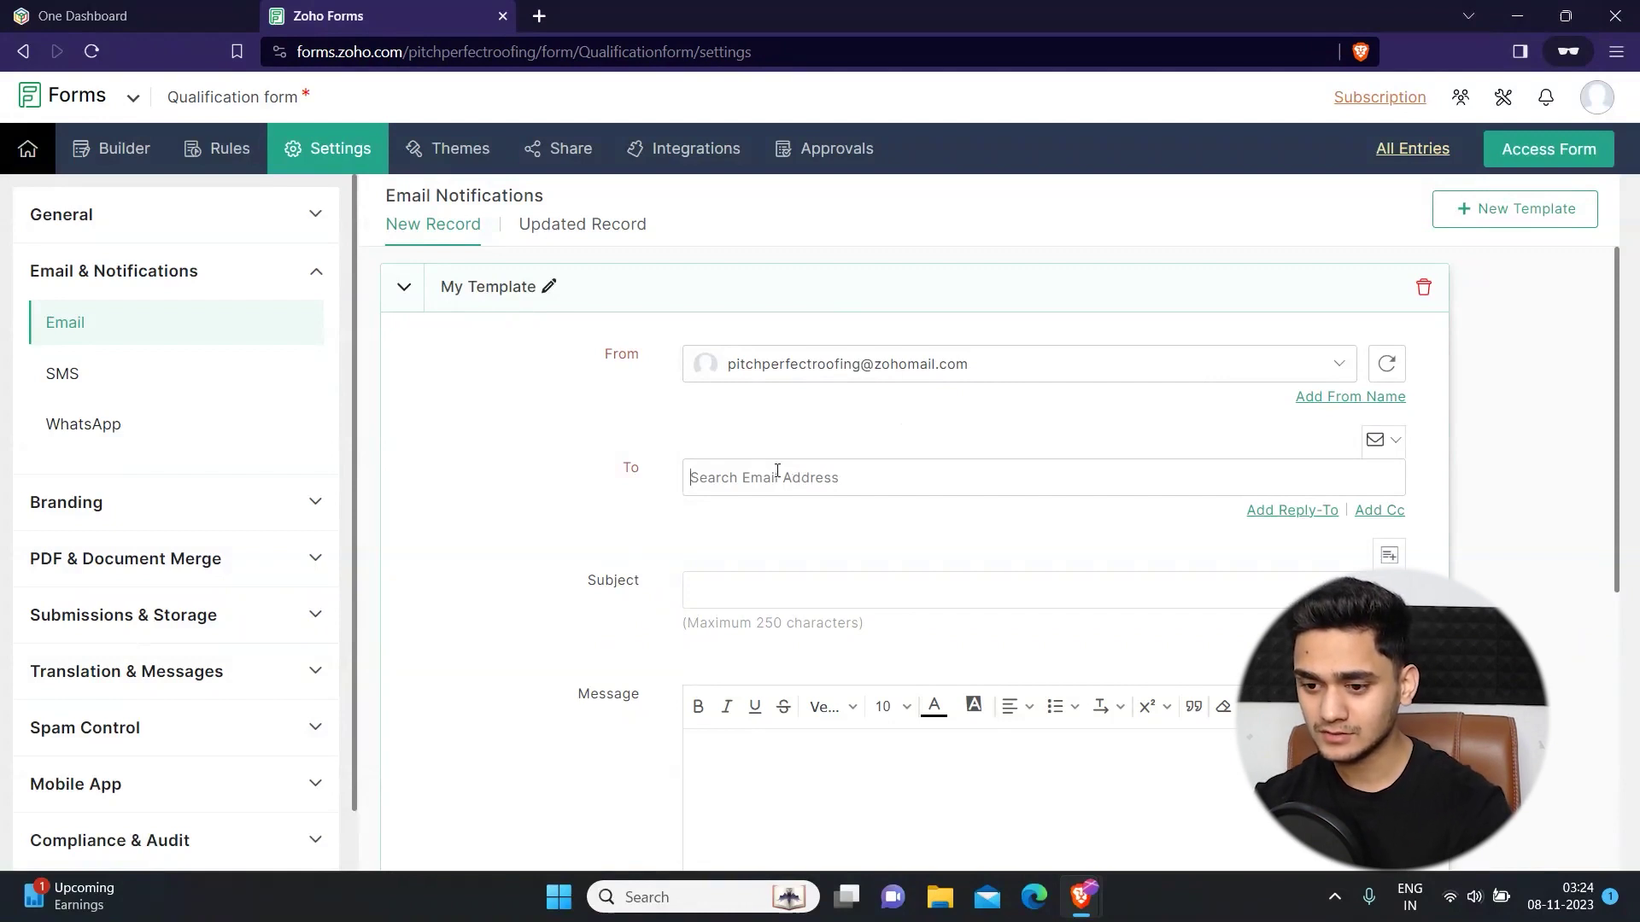
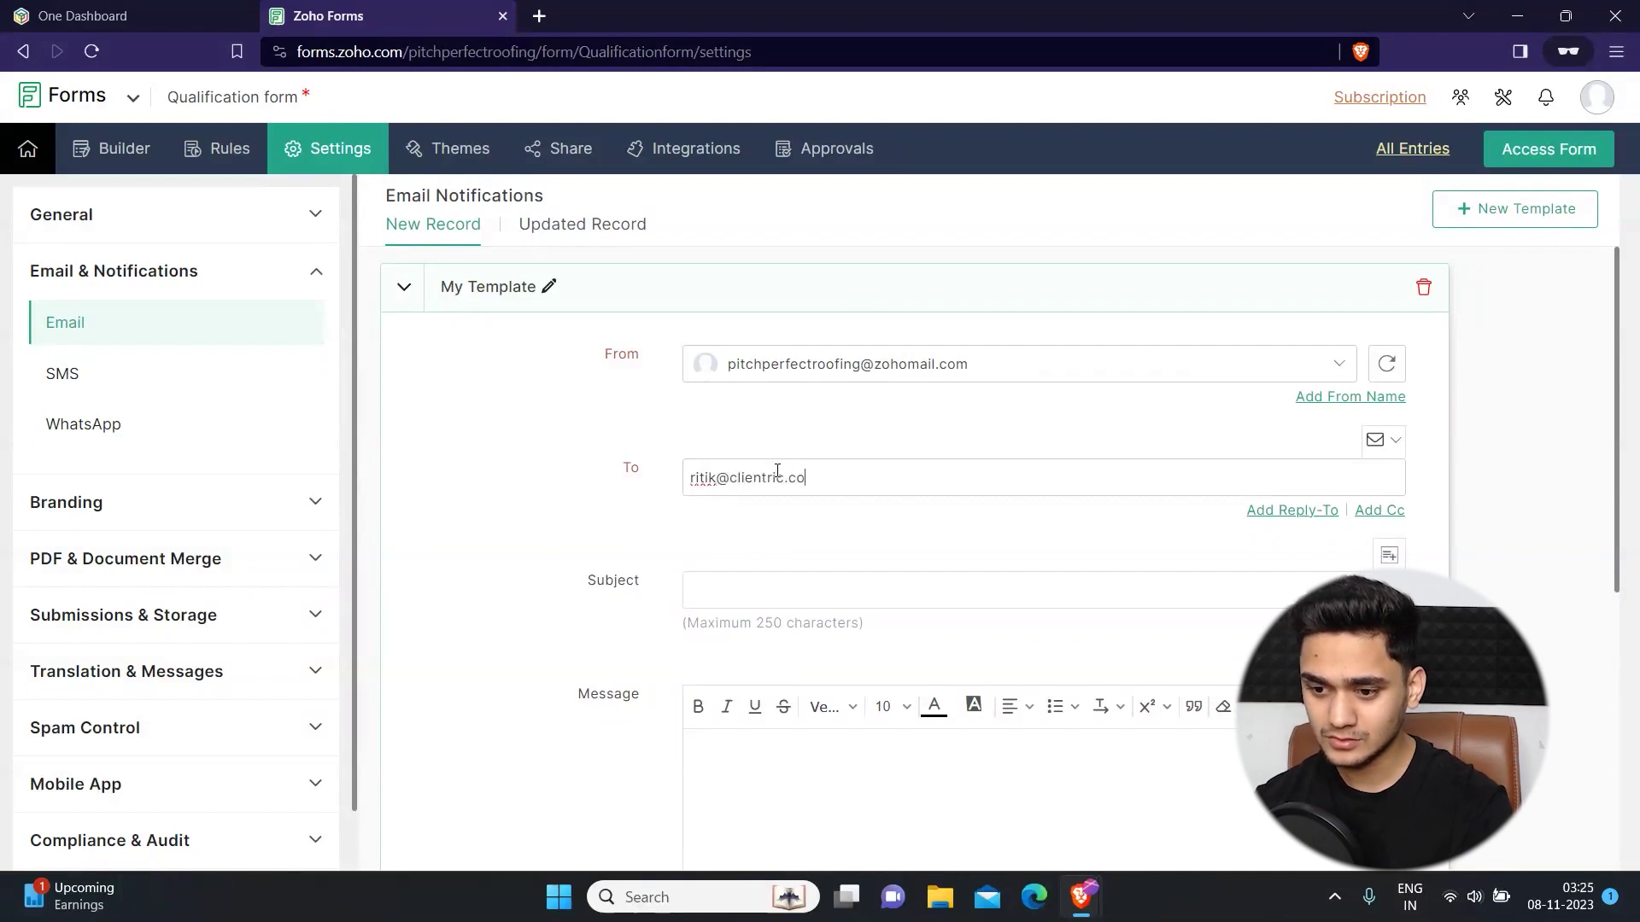
{"action": "left_click", "coordinate": [765, 586]}
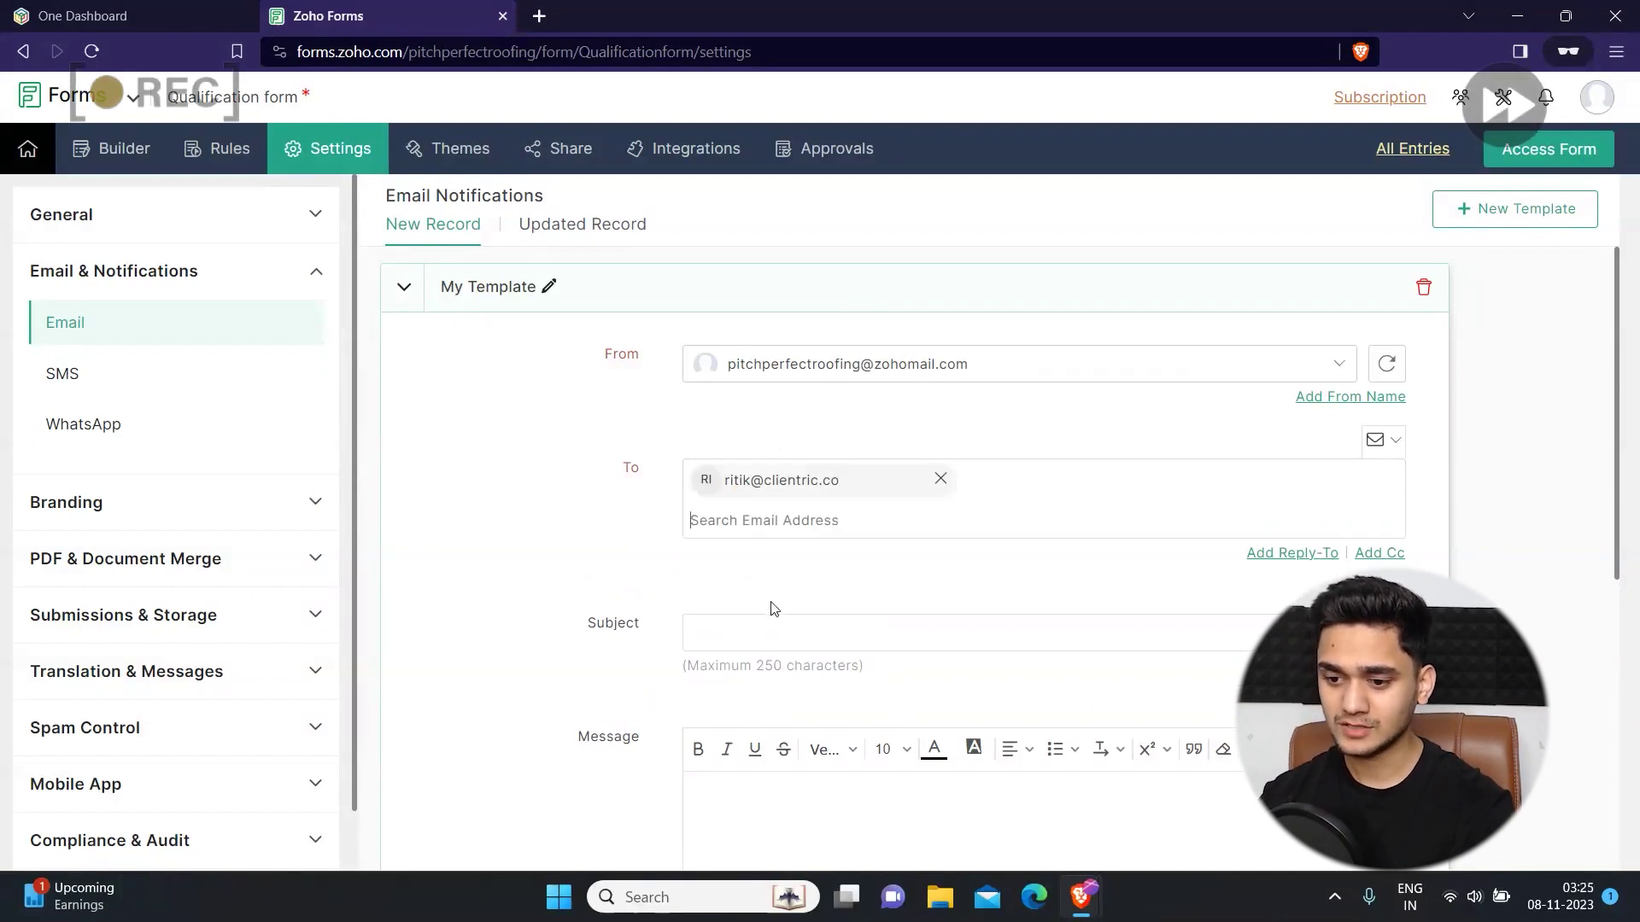
{"action": "left_click", "coordinate": [764, 632]}
{"action": "type", "text": "Notifica"}
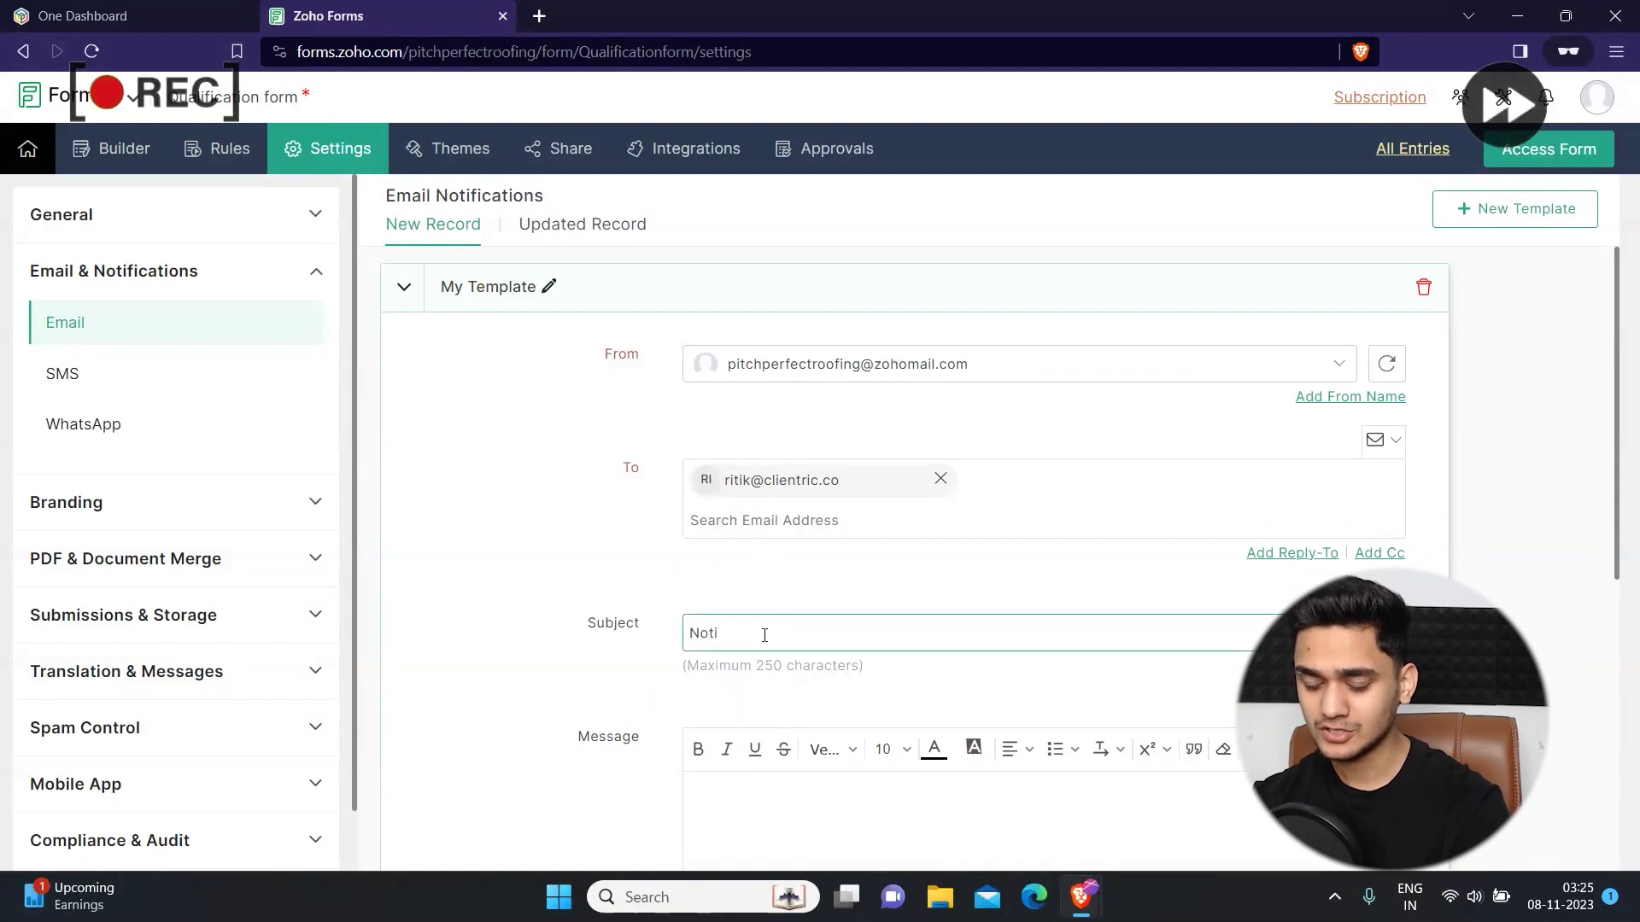
{"action": "type", "text": "tion"}
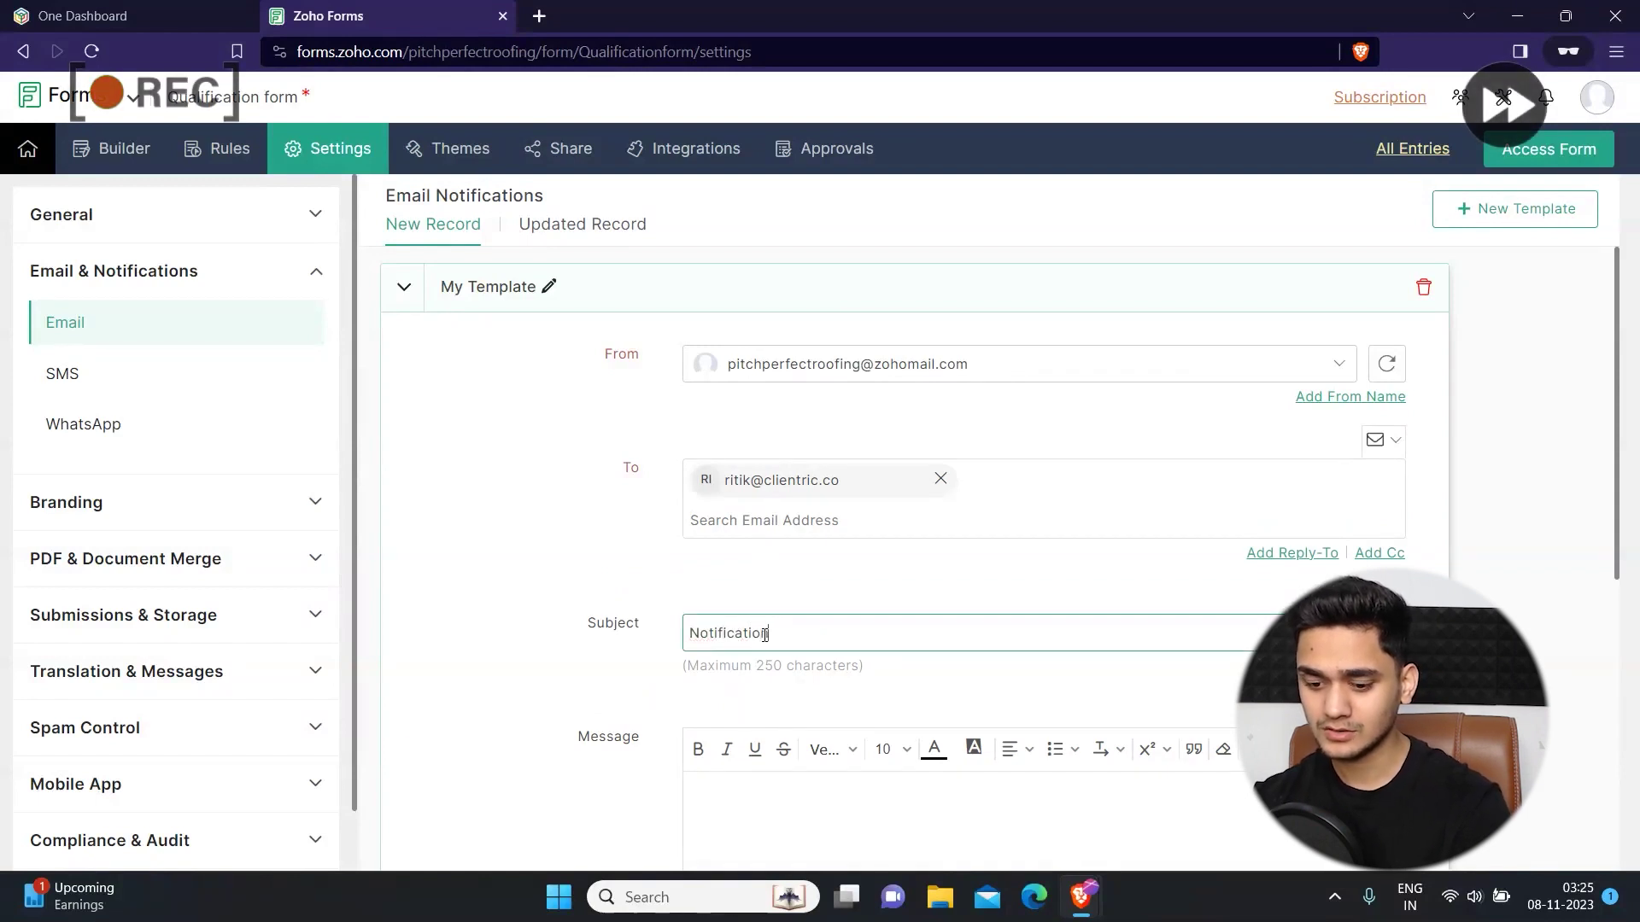
{"action": "type", "text": " ALert"}
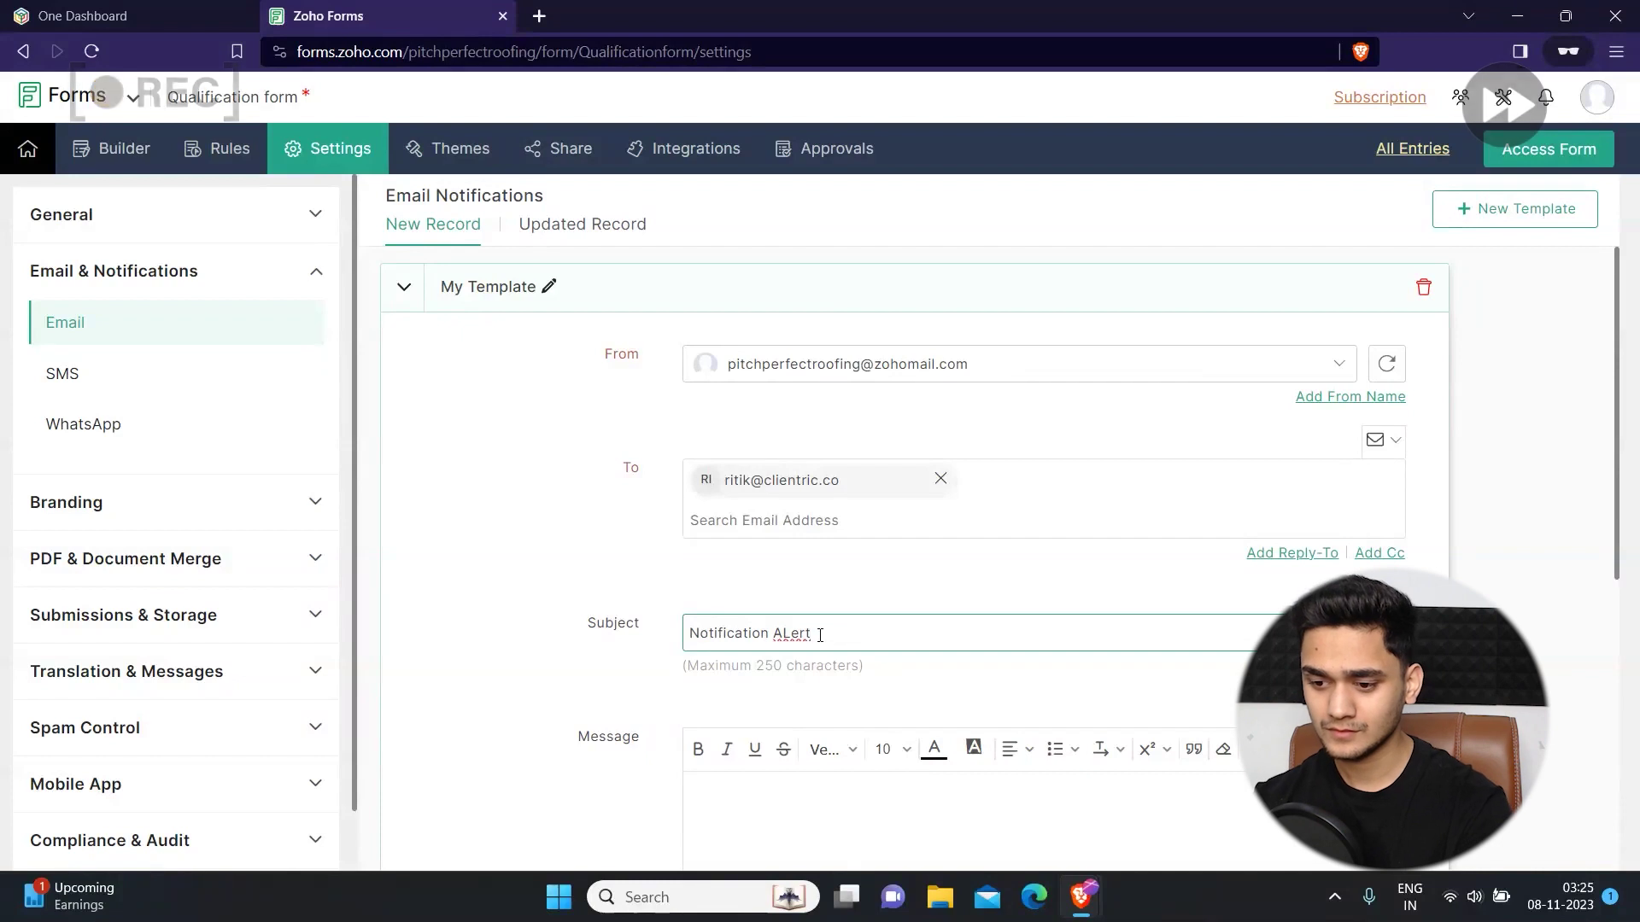
{"action": "key", "text": "BackSpace"}
{"action": "key", "text": "BackSpace"}
{"action": "type", "text": "lert"}
{"action": "scroll", "coordinate": [824, 649], "scroll_direction": "down", "scroll_amount": 3}
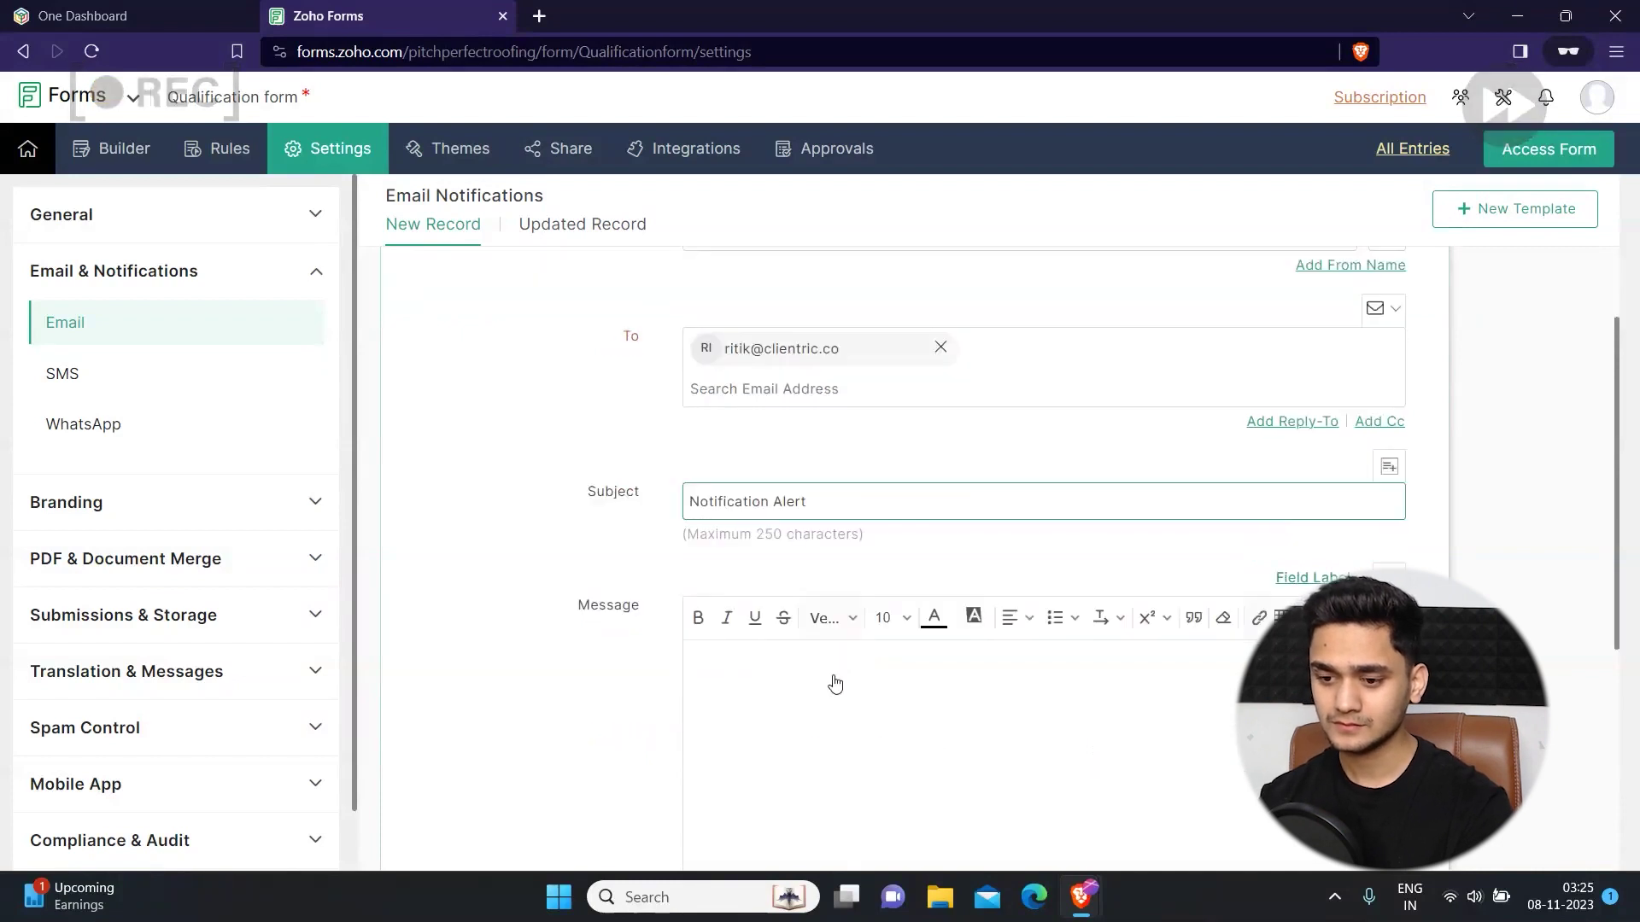
{"action": "left_click", "coordinate": [763, 628]}
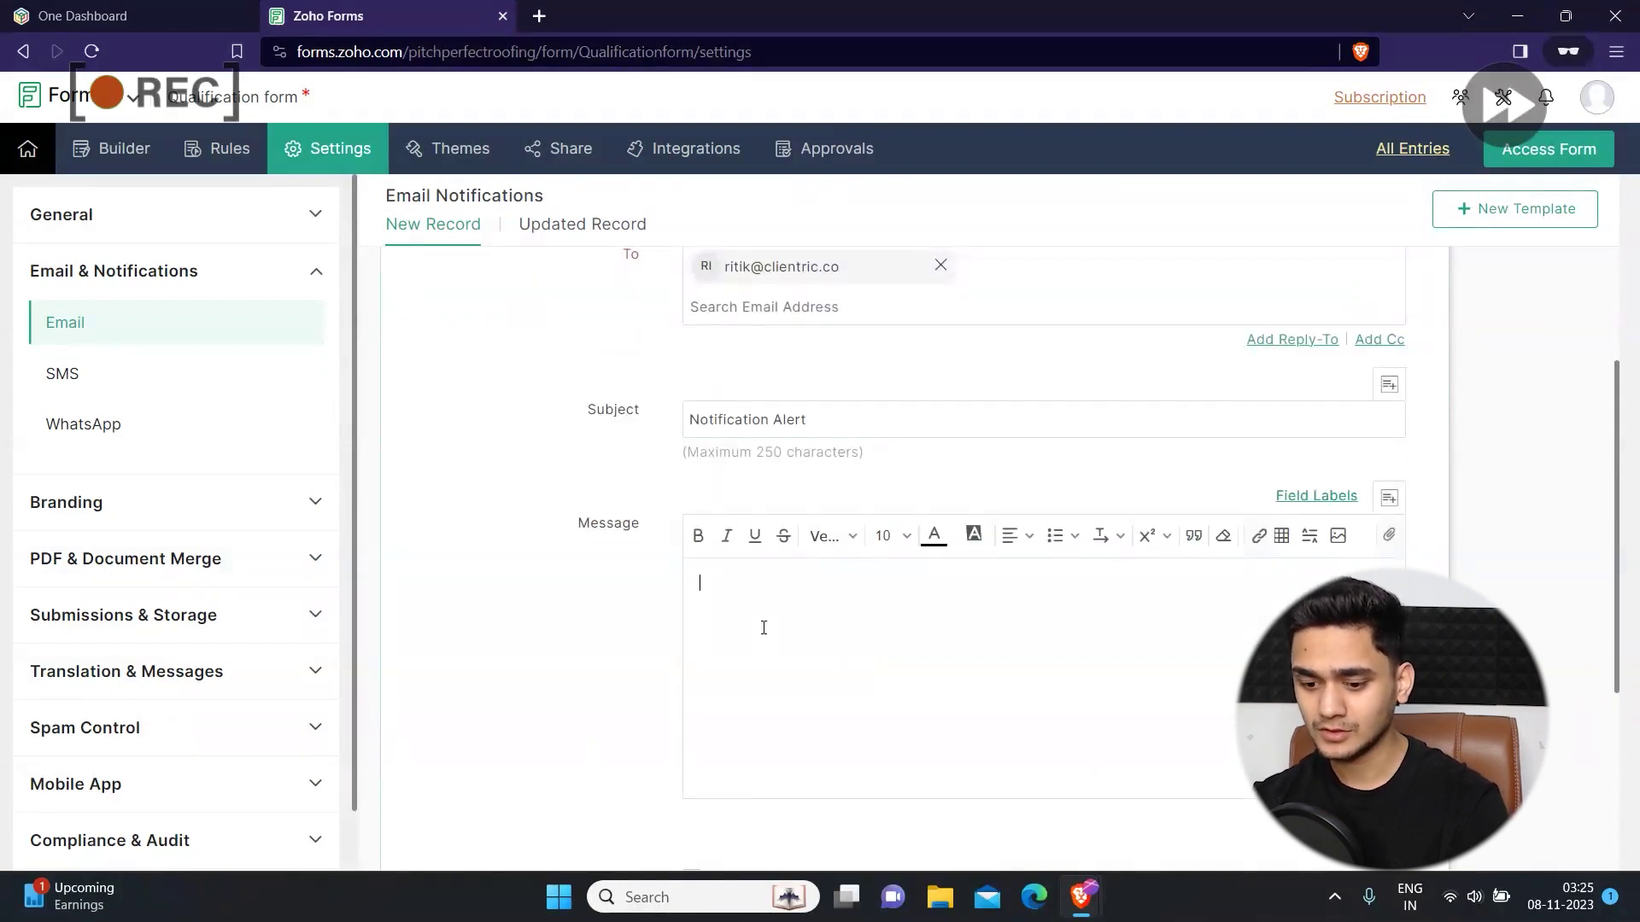
Write the message body 'A new form has been submitted.'
{"action": "type", "text": "A new fo"}
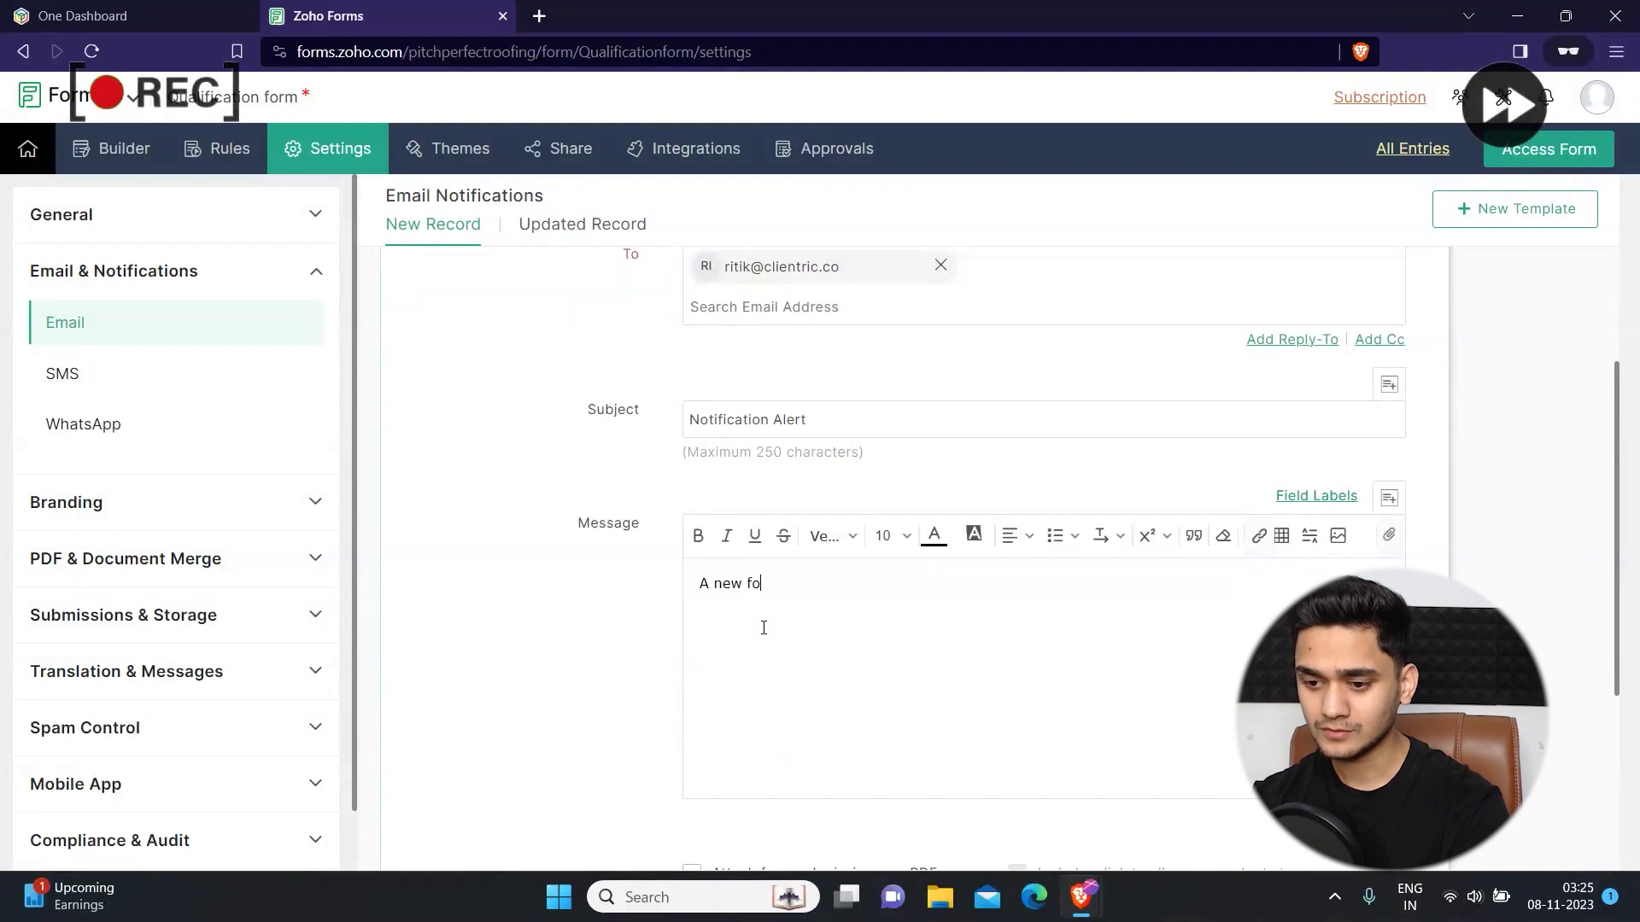
{"action": "type", "text": "en "}
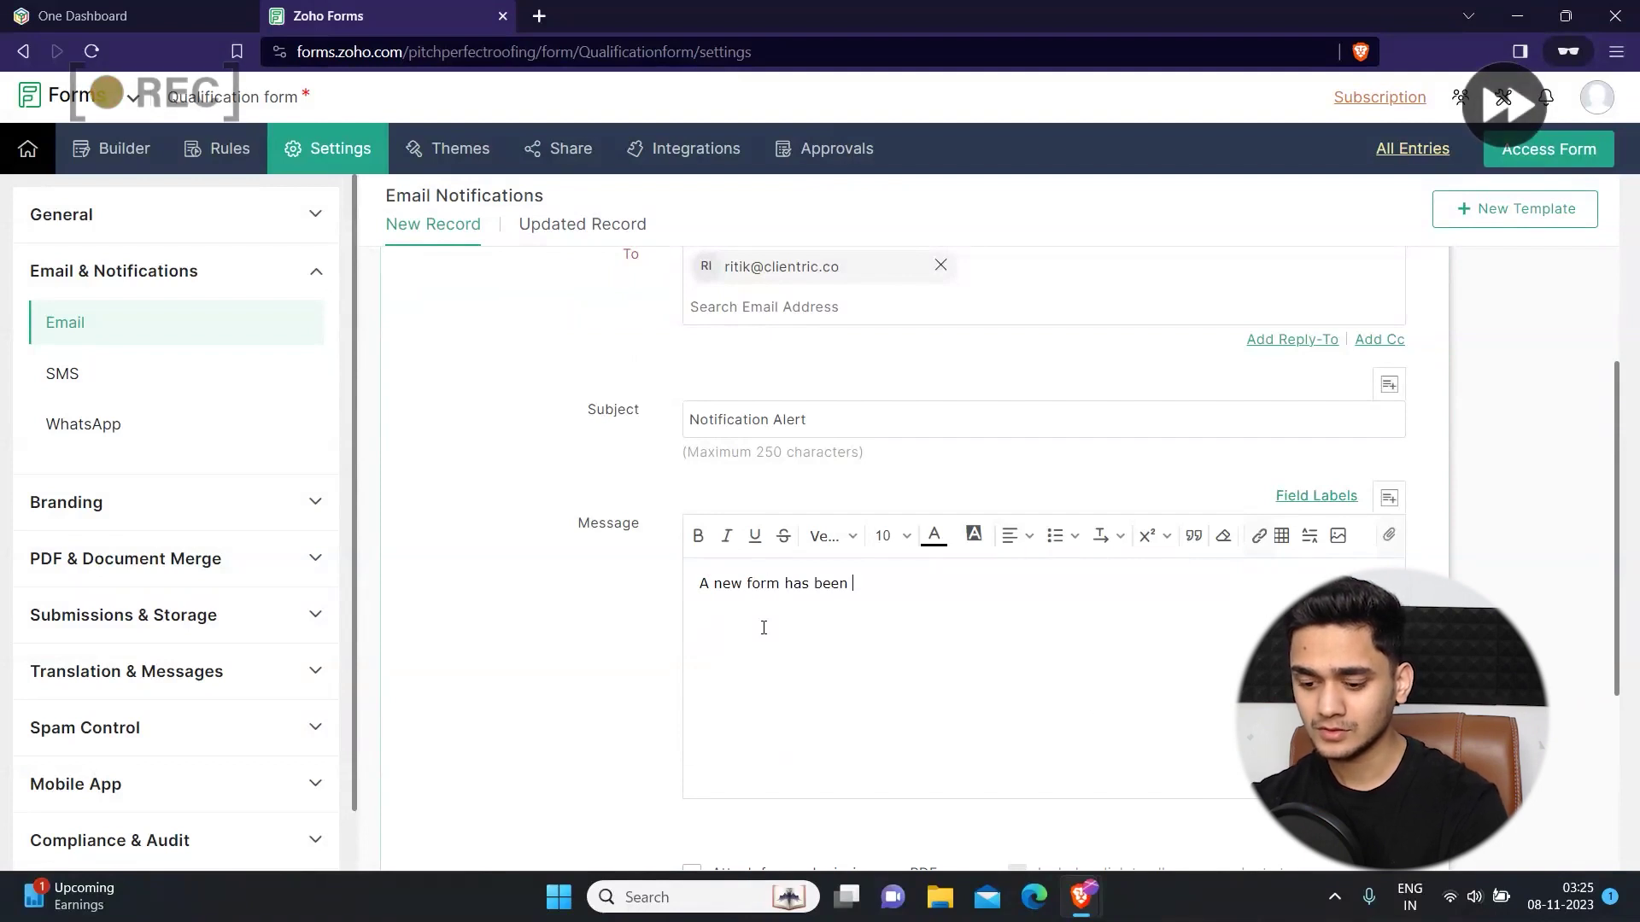
{"action": "type", "text": "bmitted"}
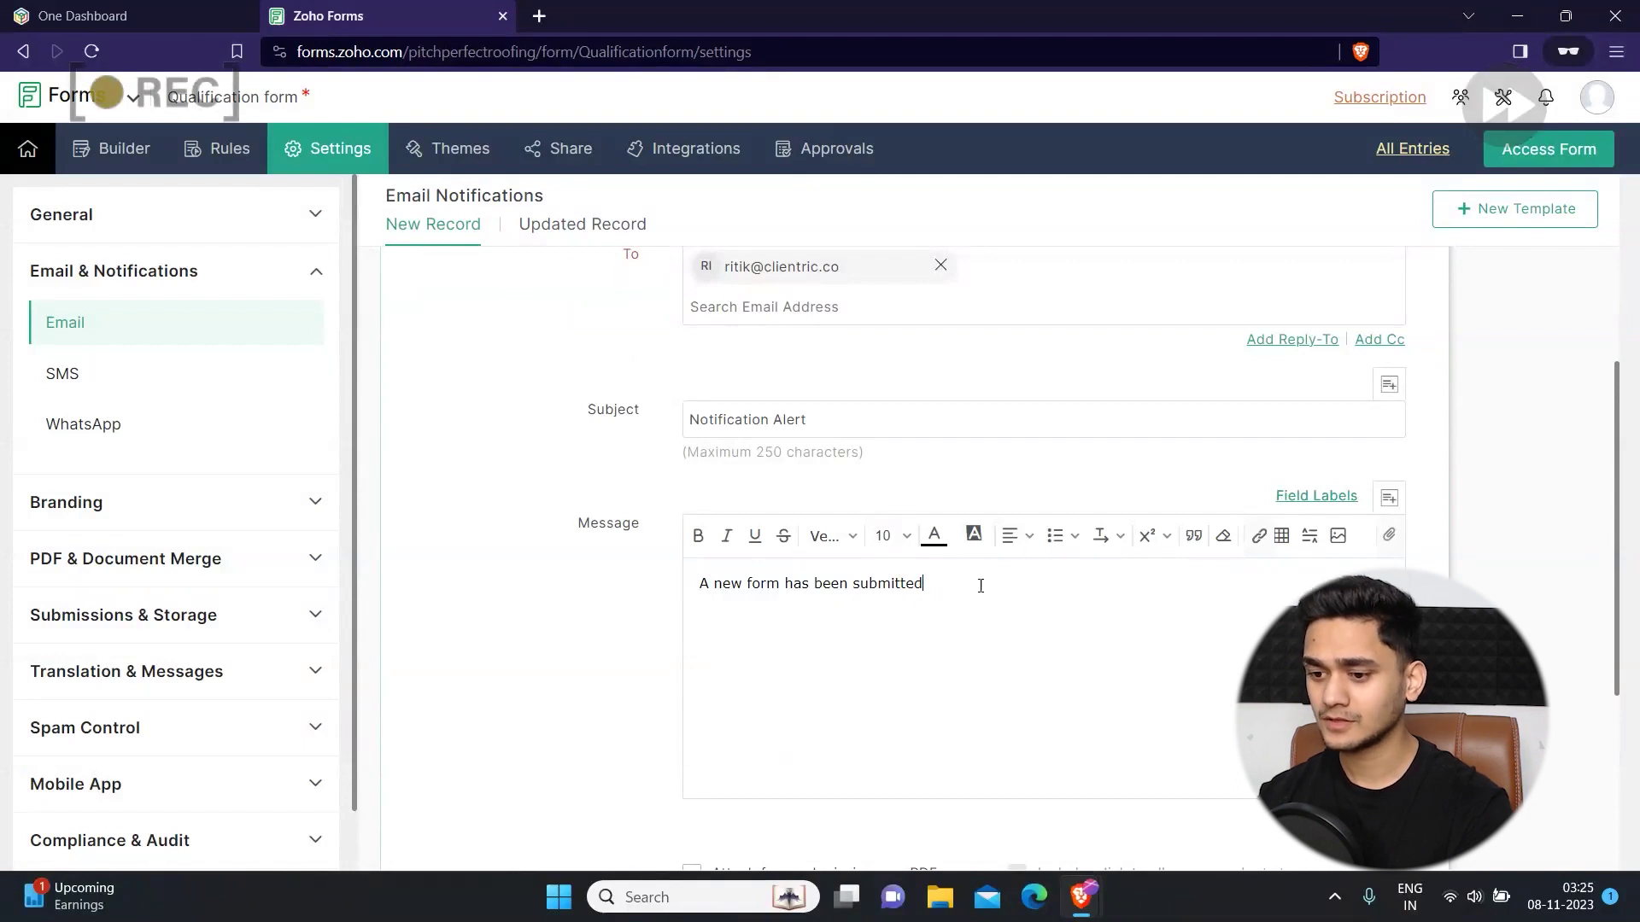
{"action": "type", "text": "."}
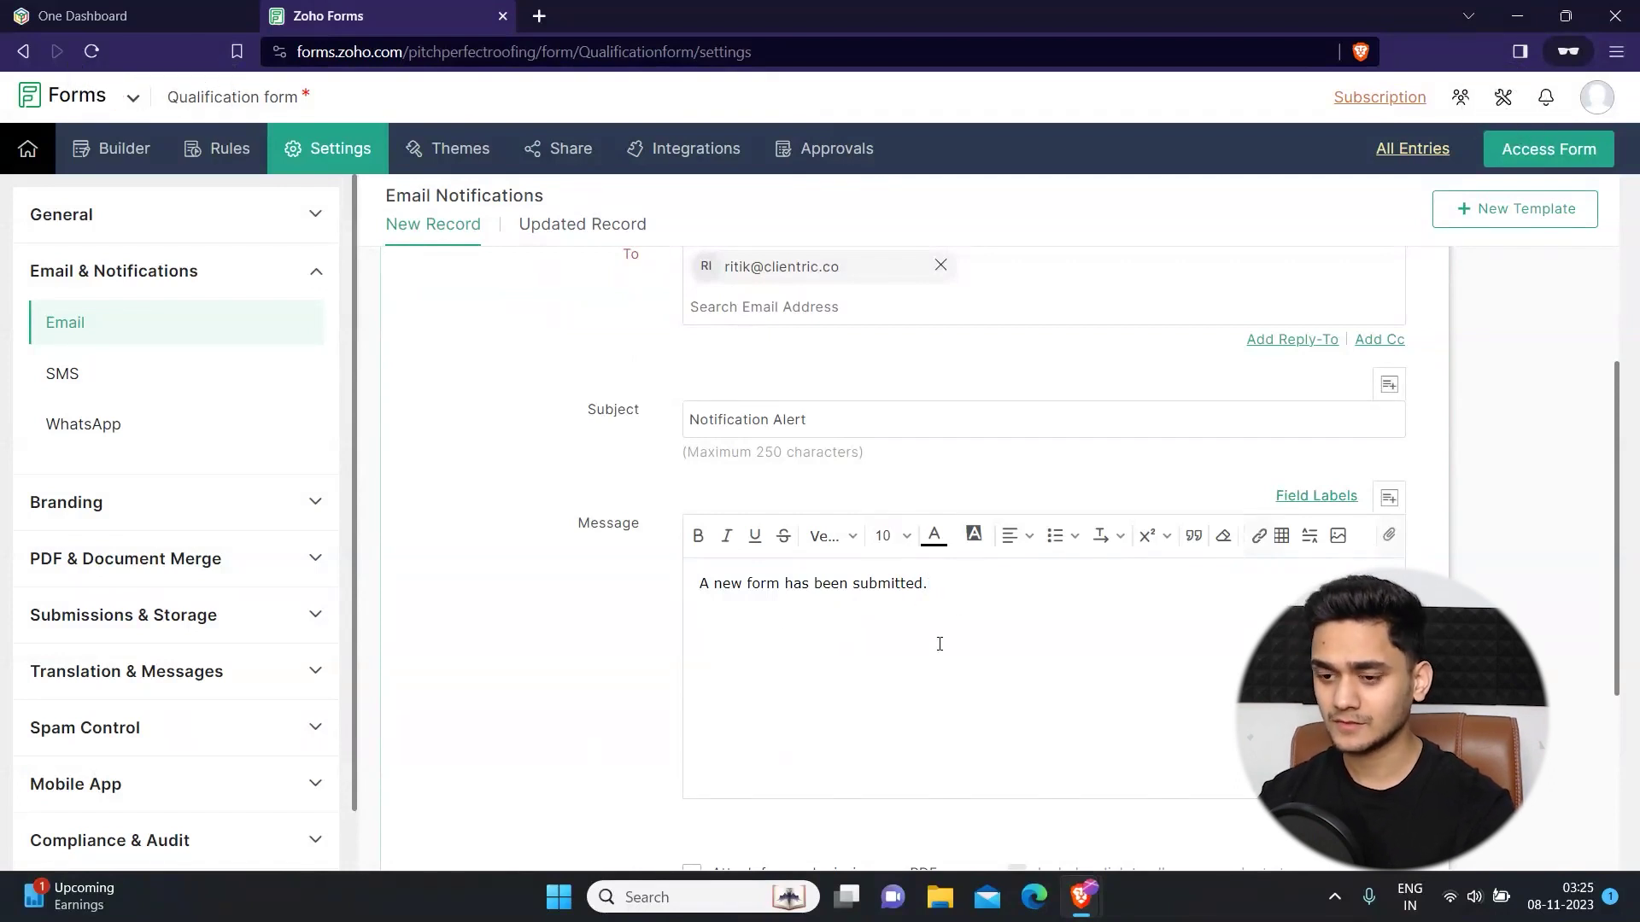
{"action": "scroll", "coordinate": [939, 644], "scroll_direction": "up", "scroll_amount": 2}
{"action": "scroll", "coordinate": [940, 644], "scroll_direction": "down", "scroll_amount": 3}
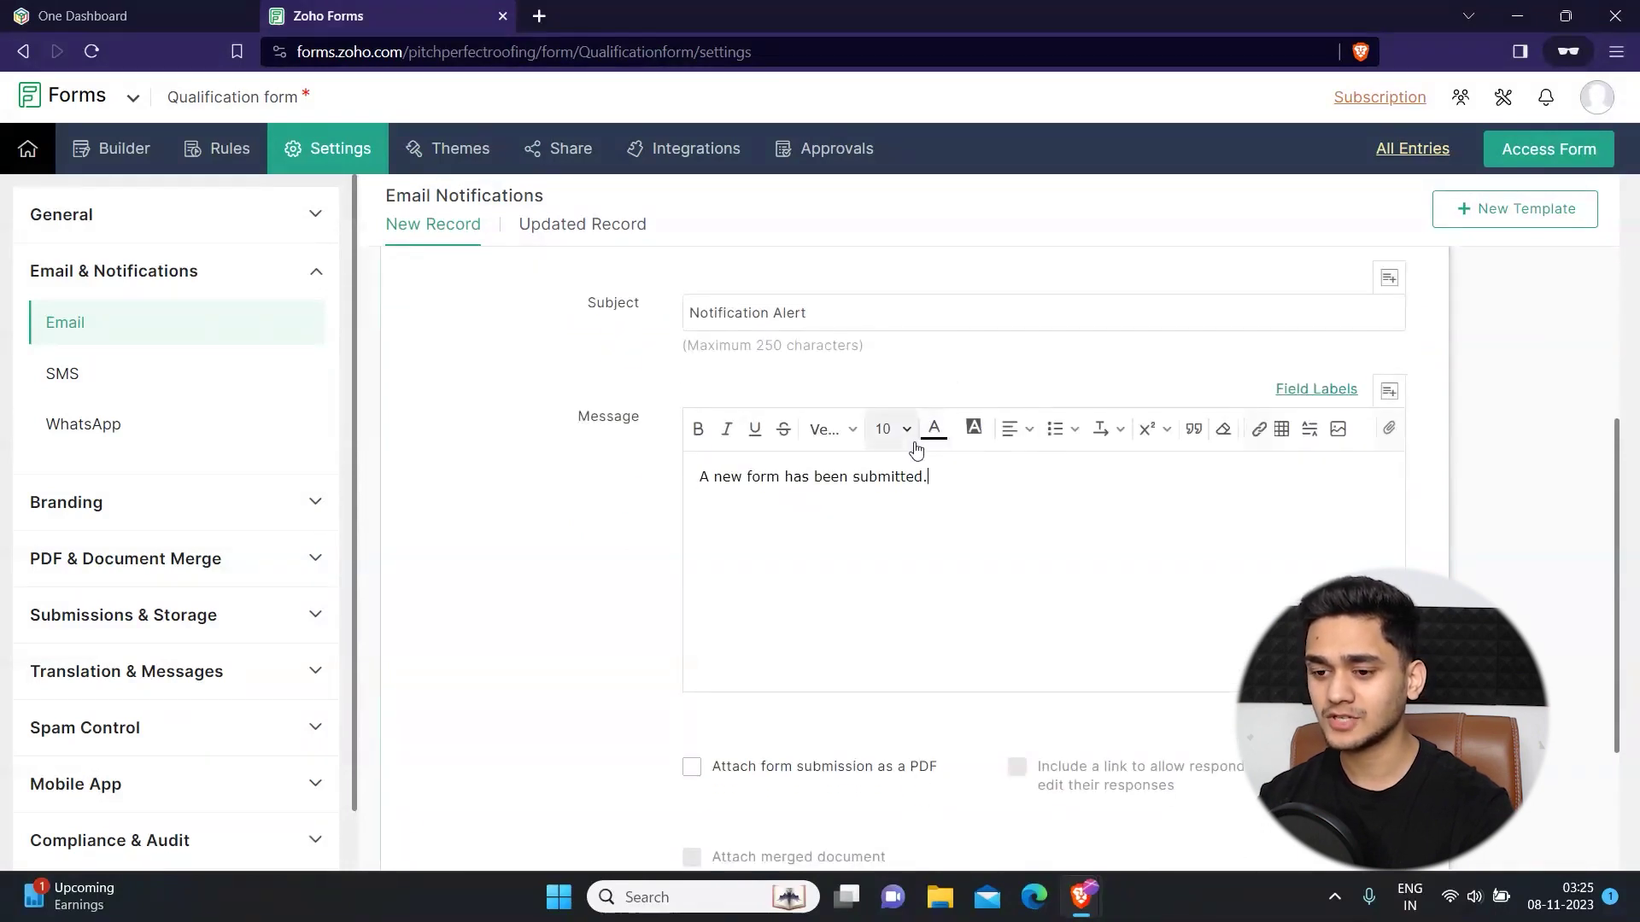
{"action": "scroll", "coordinate": [895, 542], "scroll_direction": "up", "scroll_amount": 2}
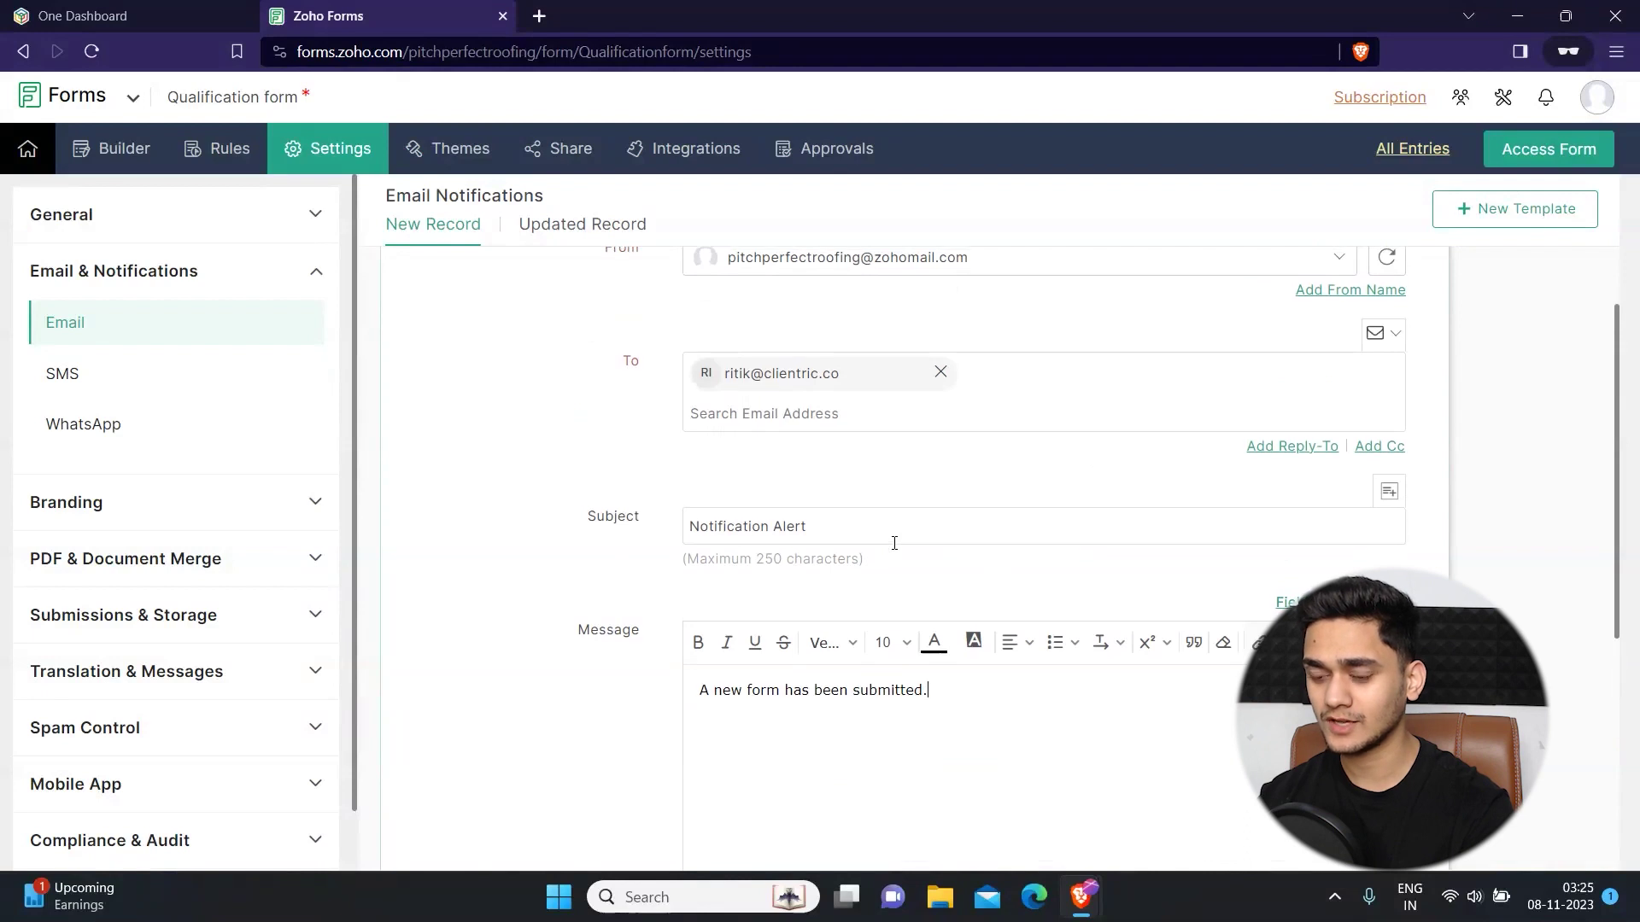
{"action": "scroll", "coordinate": [894, 543], "scroll_direction": "down", "scroll_amount": 2}
{"action": "scroll", "coordinate": [894, 543], "scroll_direction": "down", "scroll_amount": 2}
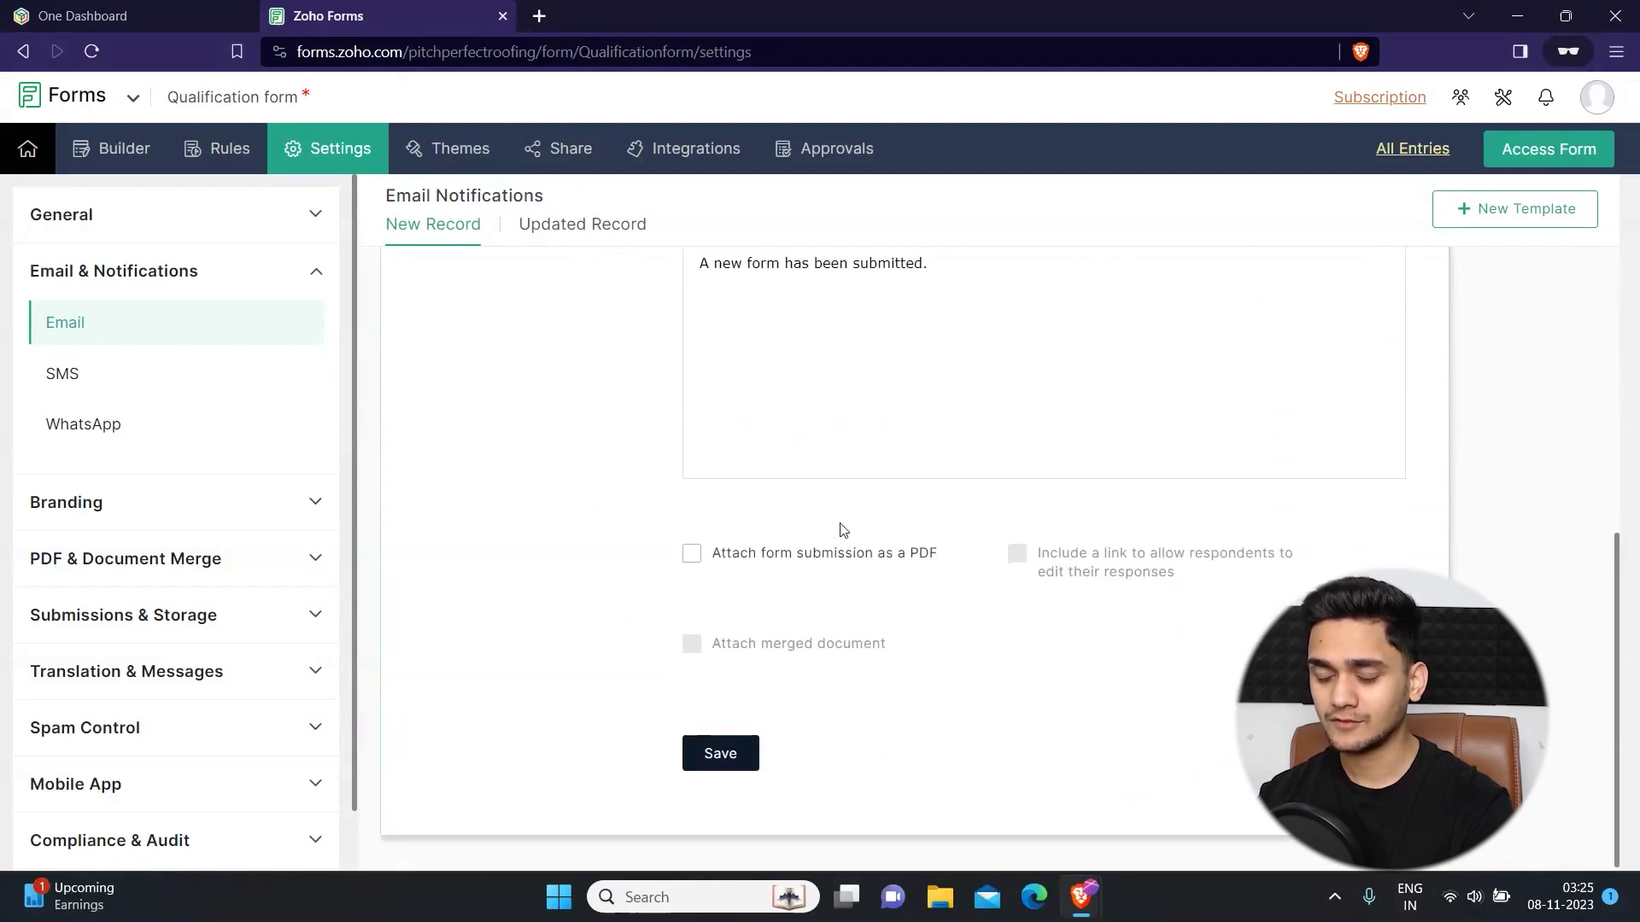
{"action": "scroll", "coordinate": [739, 535], "scroll_direction": "up", "scroll_amount": 3}
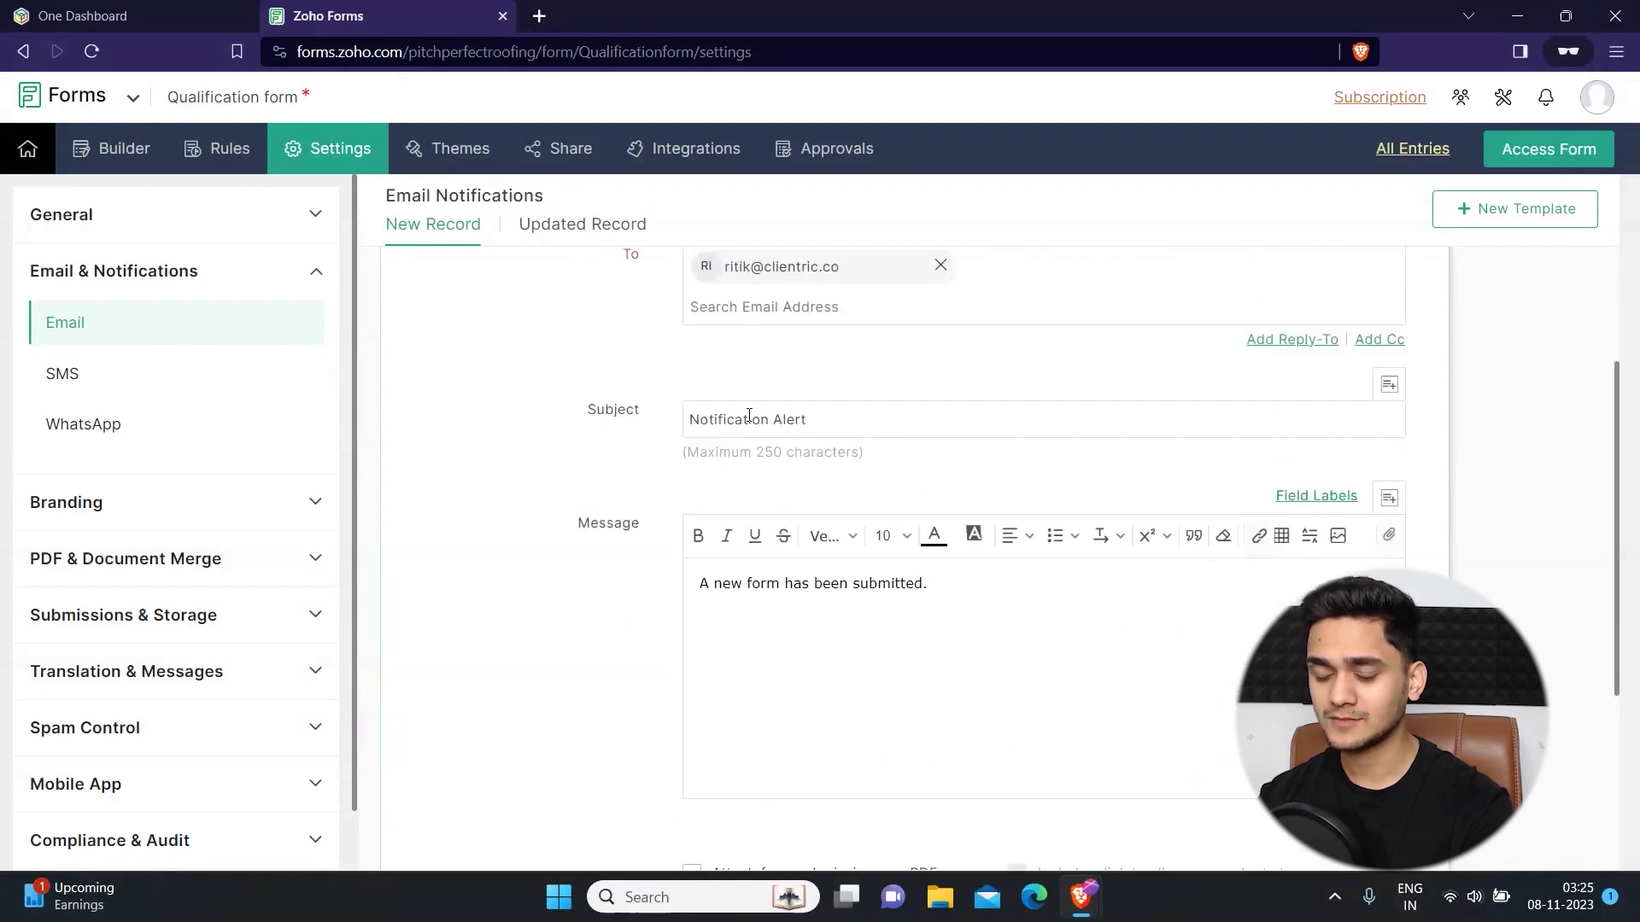
{"action": "scroll", "coordinate": [749, 416], "scroll_direction": "down", "scroll_amount": 1}
{"action": "scroll", "coordinate": [667, 545], "scroll_direction": "down", "scroll_amount": 2}
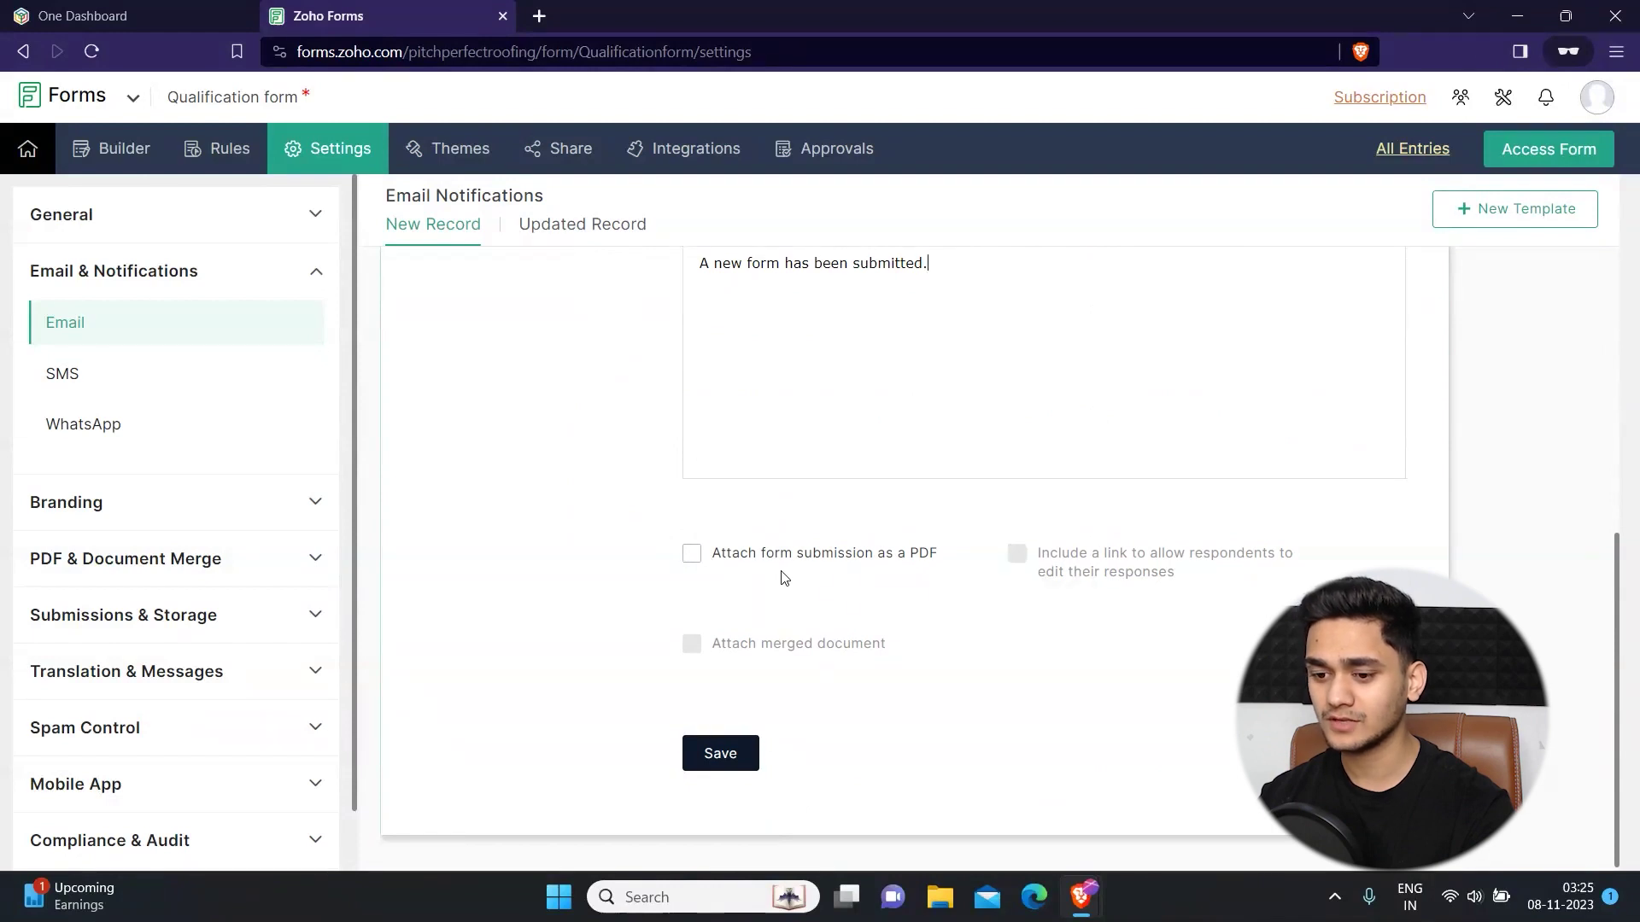
Attach submissions as a PDF using the Default template and save the notification template
{"action": "left_click", "coordinate": [693, 555]}
{"action": "left_click", "coordinate": [833, 450]}
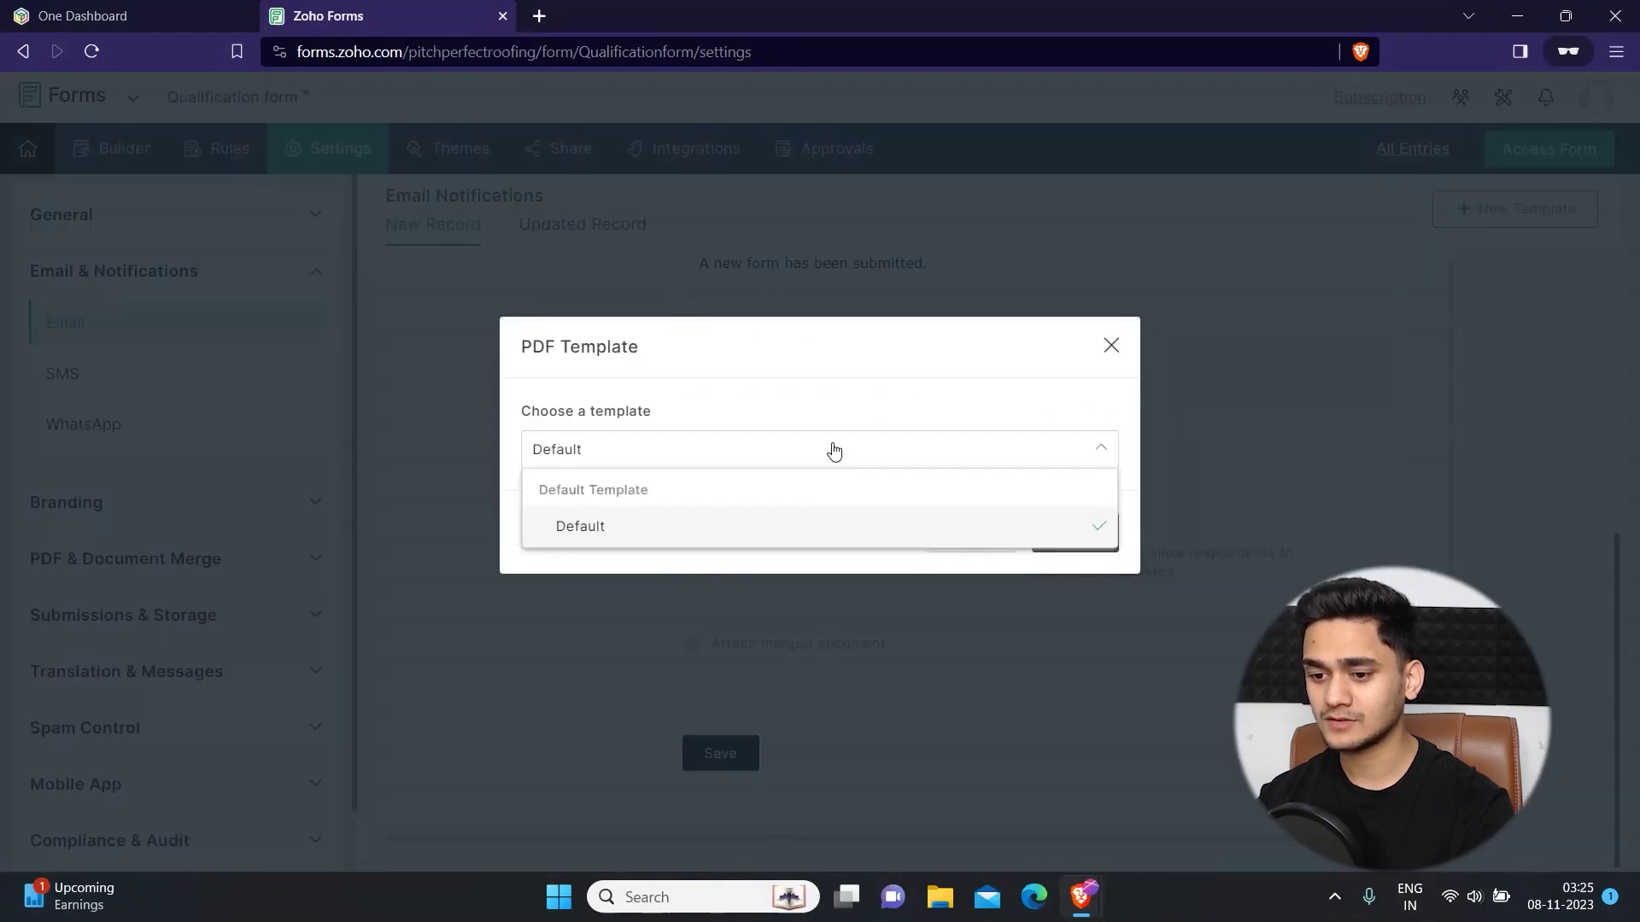
{"action": "left_click", "coordinate": [616, 536]}
{"action": "left_click", "coordinate": [1096, 531]}
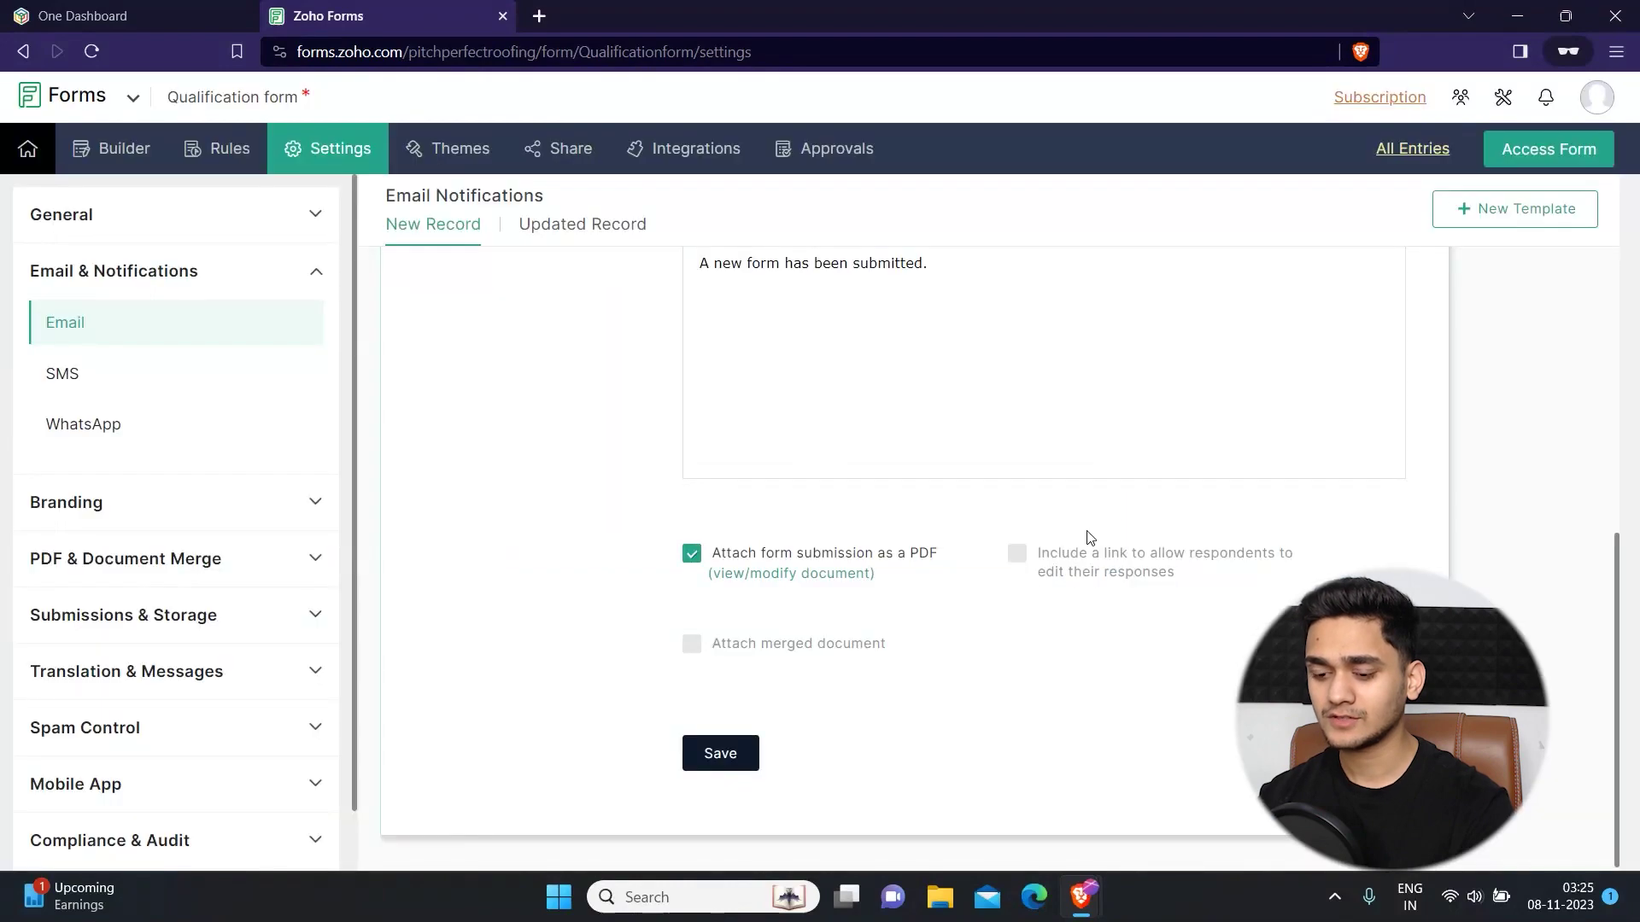
{"action": "left_click", "coordinate": [741, 755]}
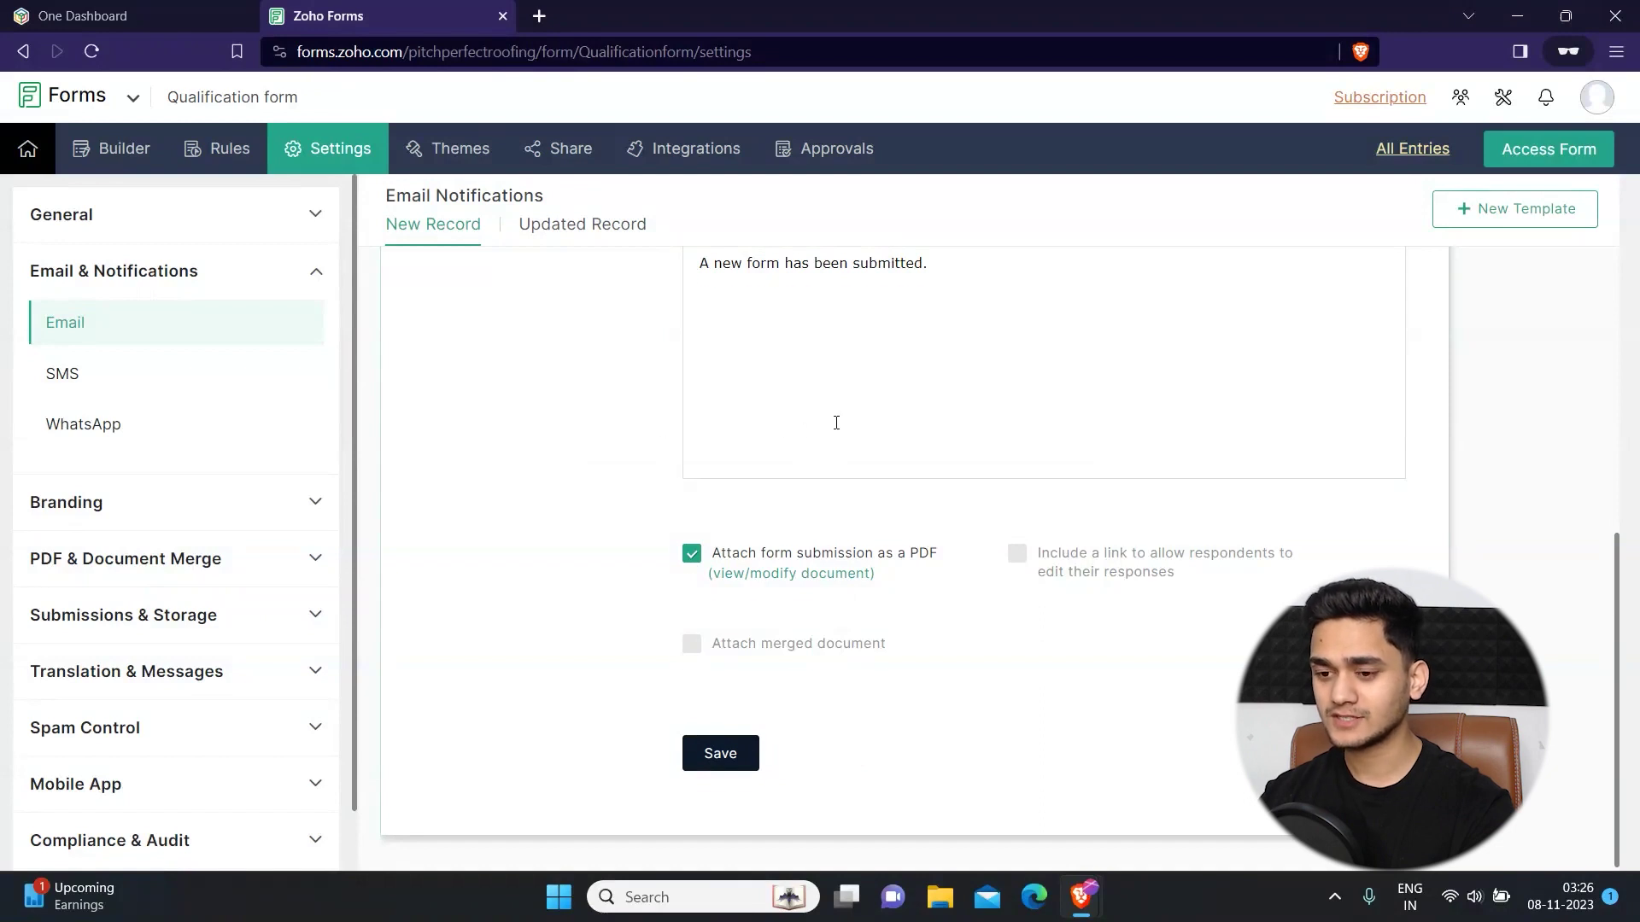
{"action": "scroll", "coordinate": [836, 423], "scroll_direction": "up", "scroll_amount": 5}
{"action": "scroll", "coordinate": [881, 396], "scroll_direction": "up", "scroll_amount": 1}
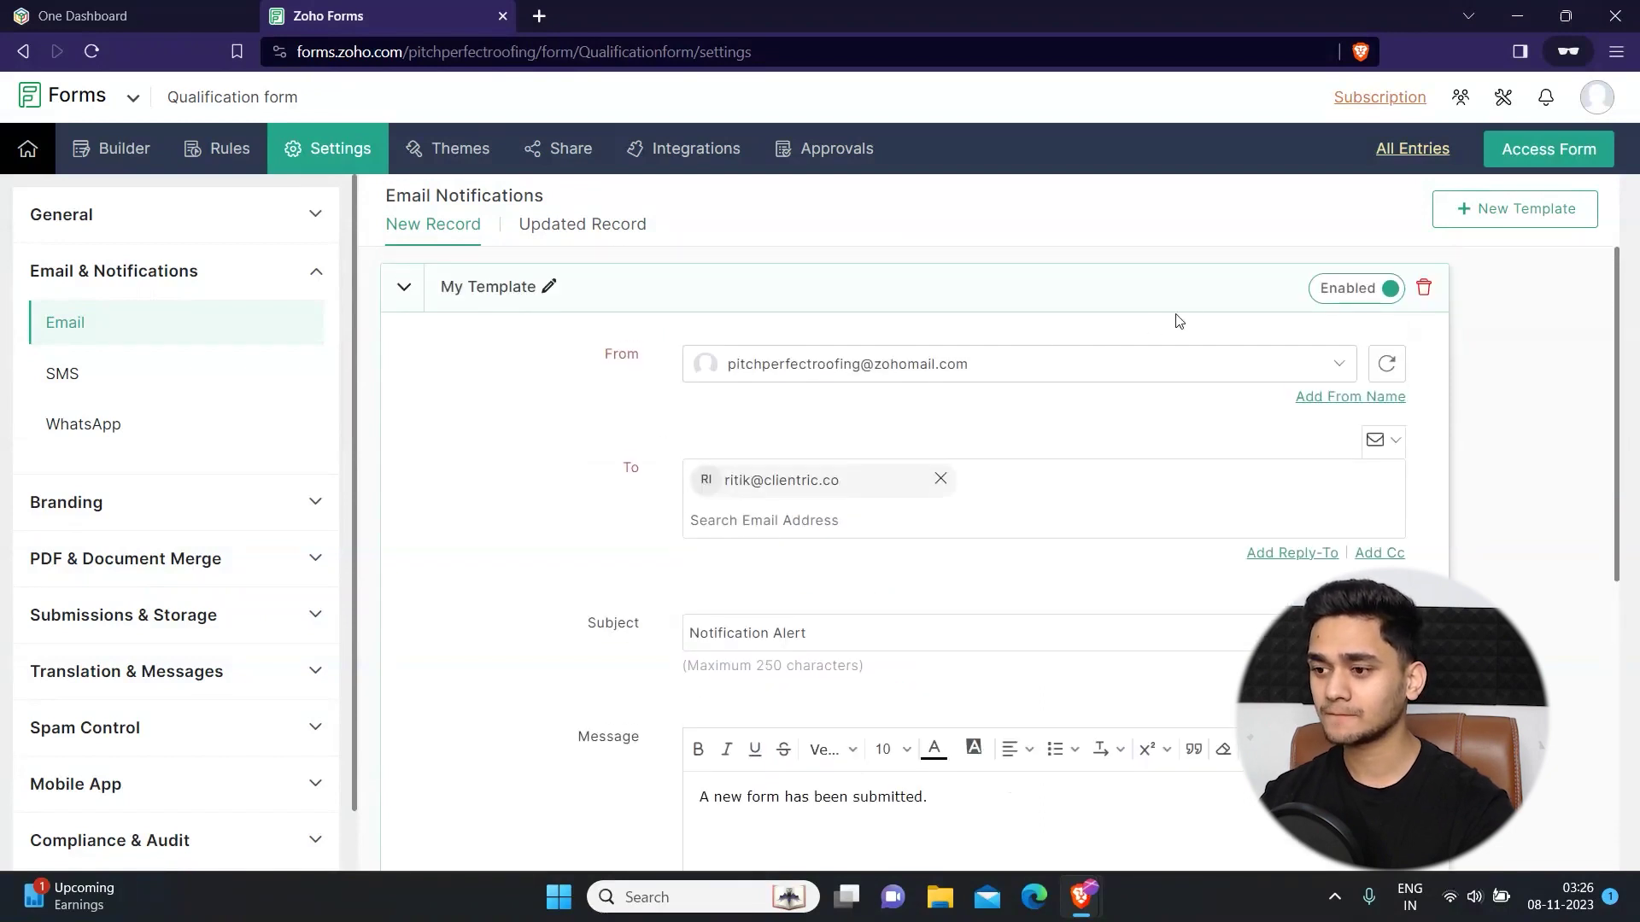
{"action": "left_click", "coordinate": [1529, 147]}
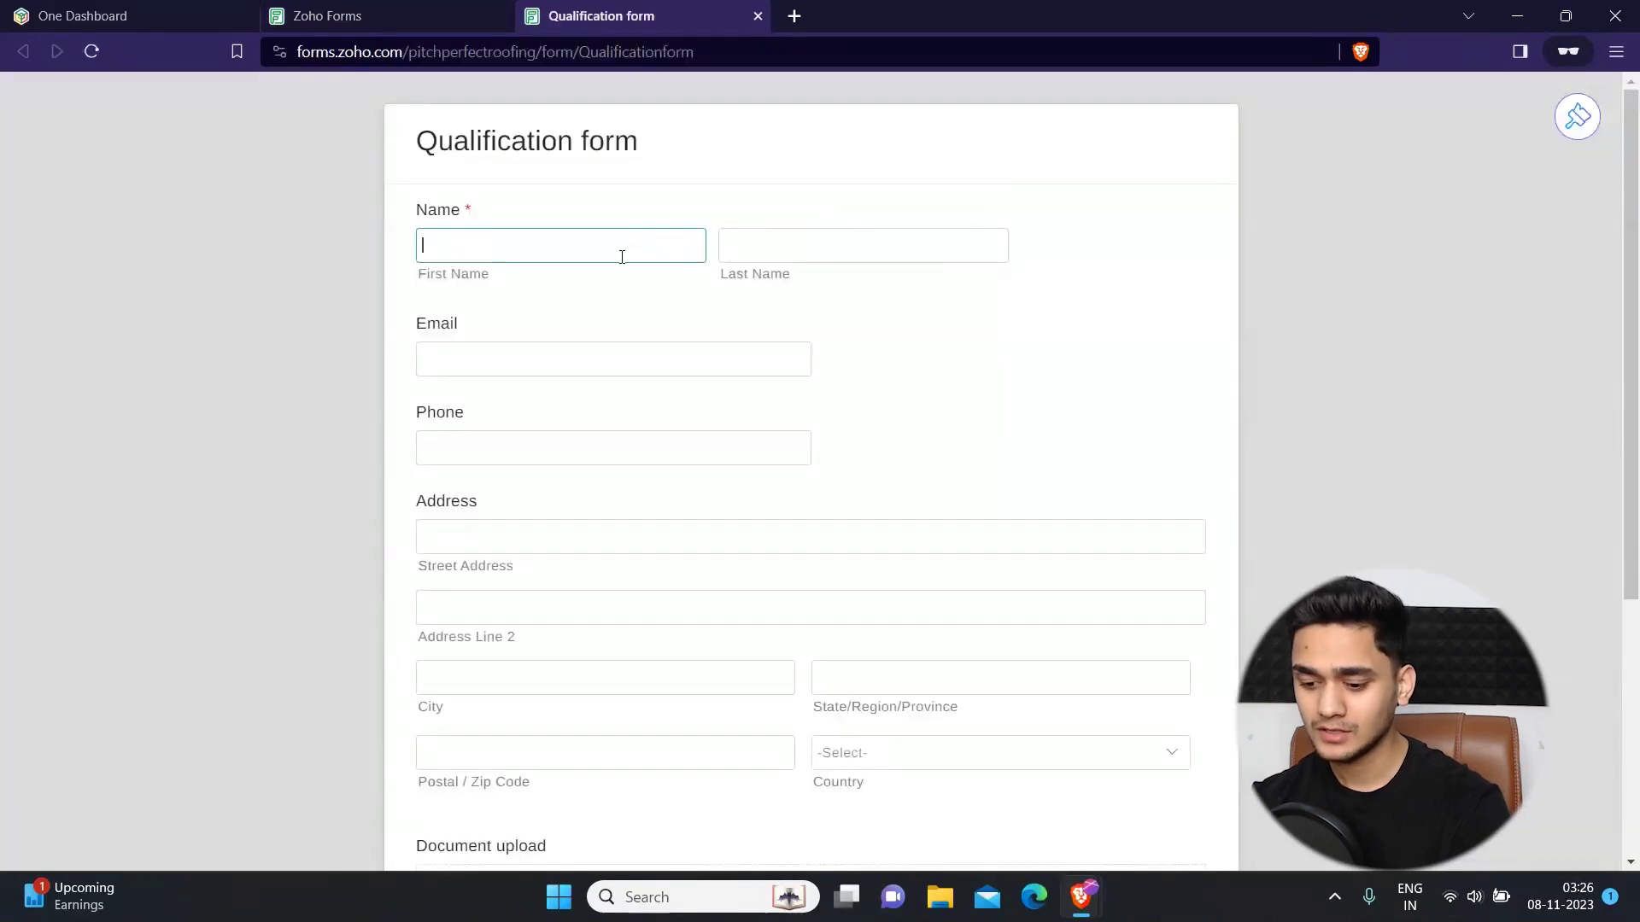
{"action": "left_click", "coordinate": [899, 244]}
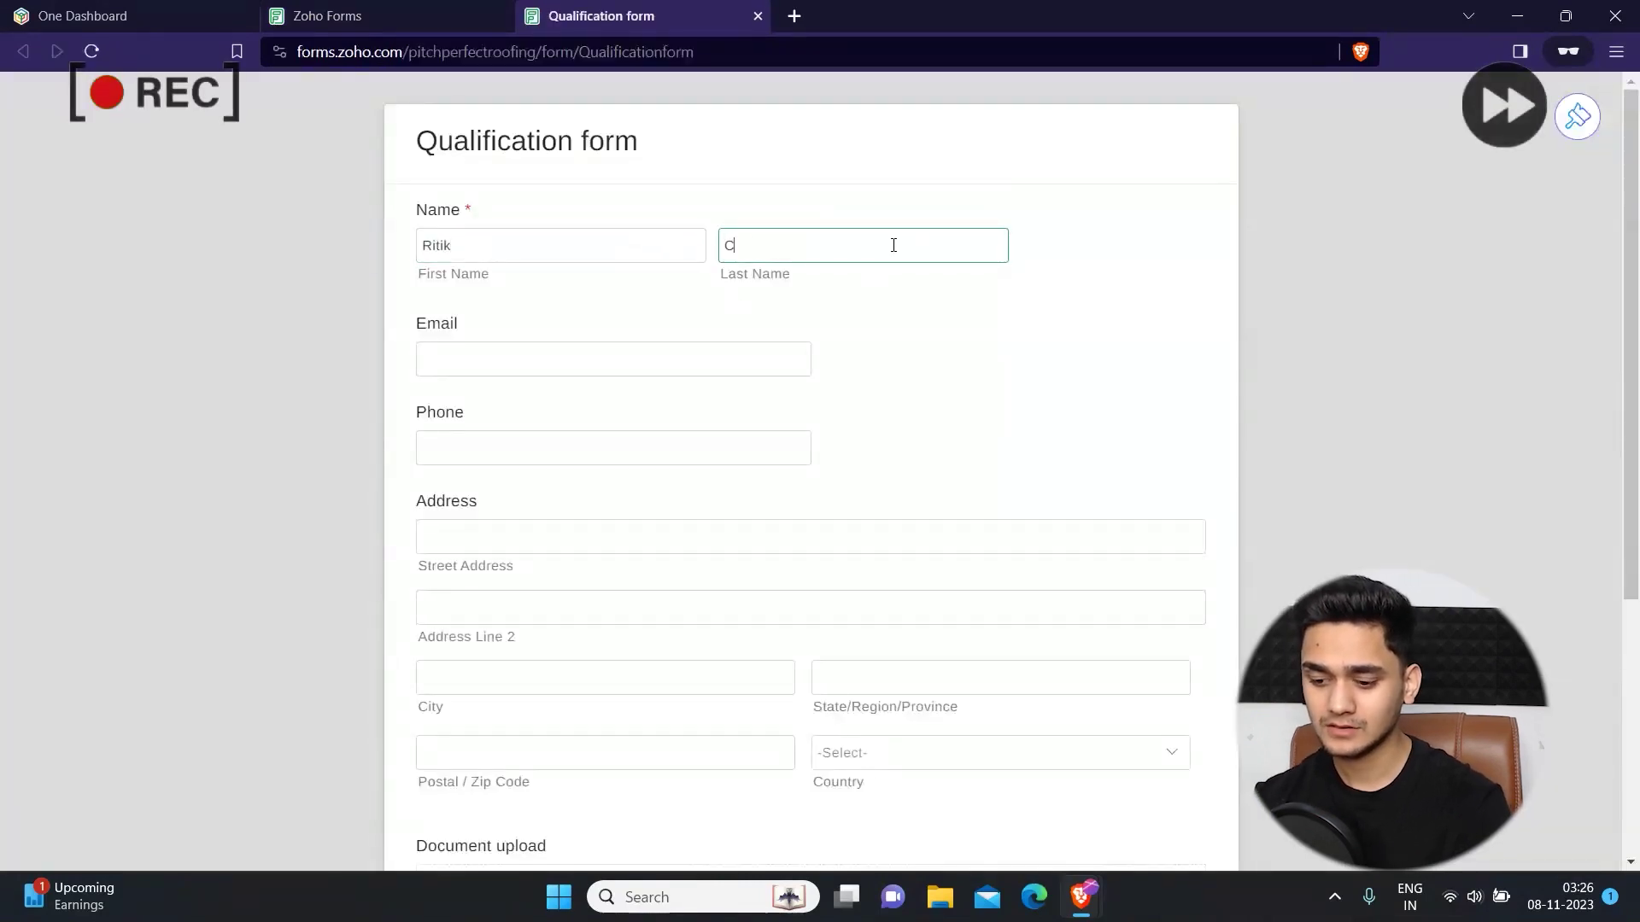
{"action": "left_click", "coordinate": [721, 368]}
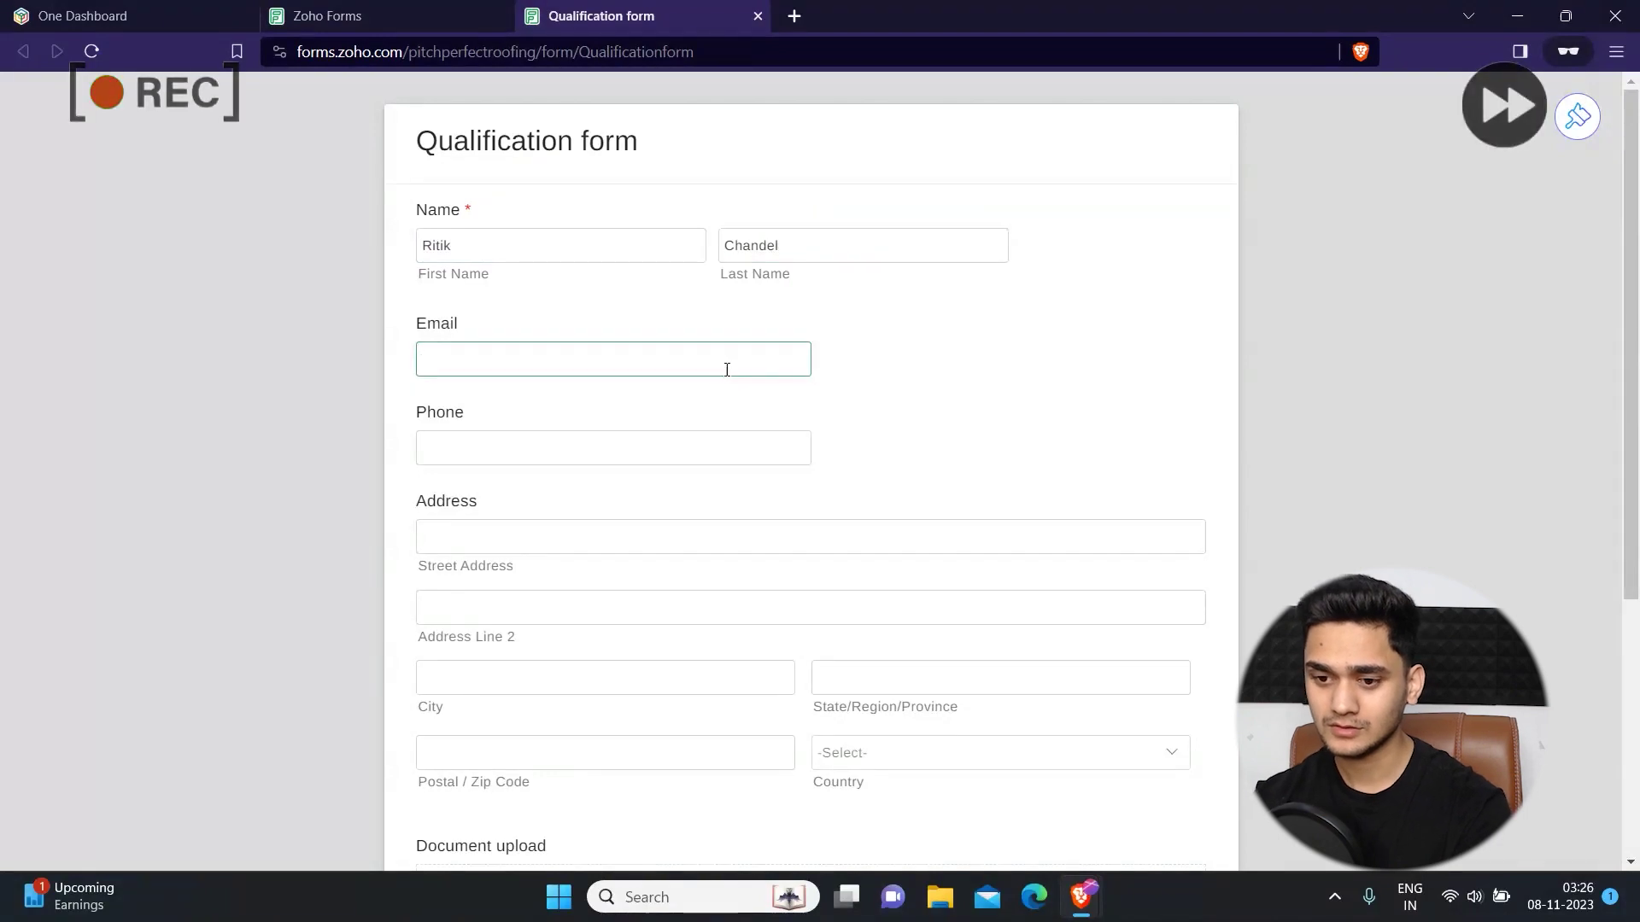
{"action": "scroll", "coordinate": [695, 443], "scroll_direction": "down", "scroll_amount": 2}
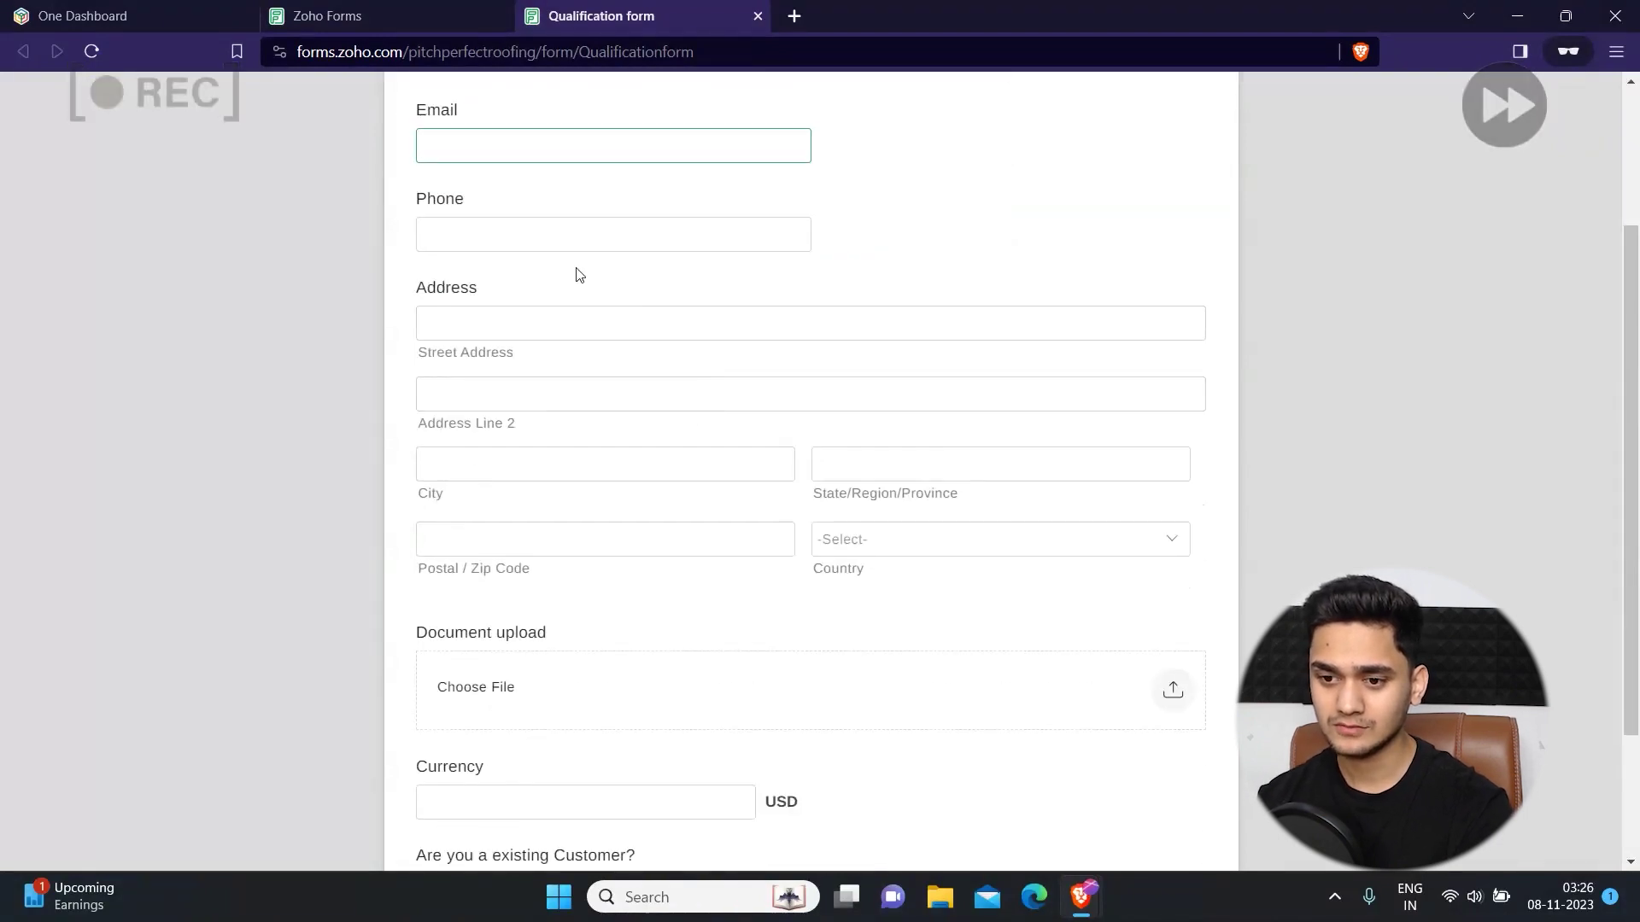
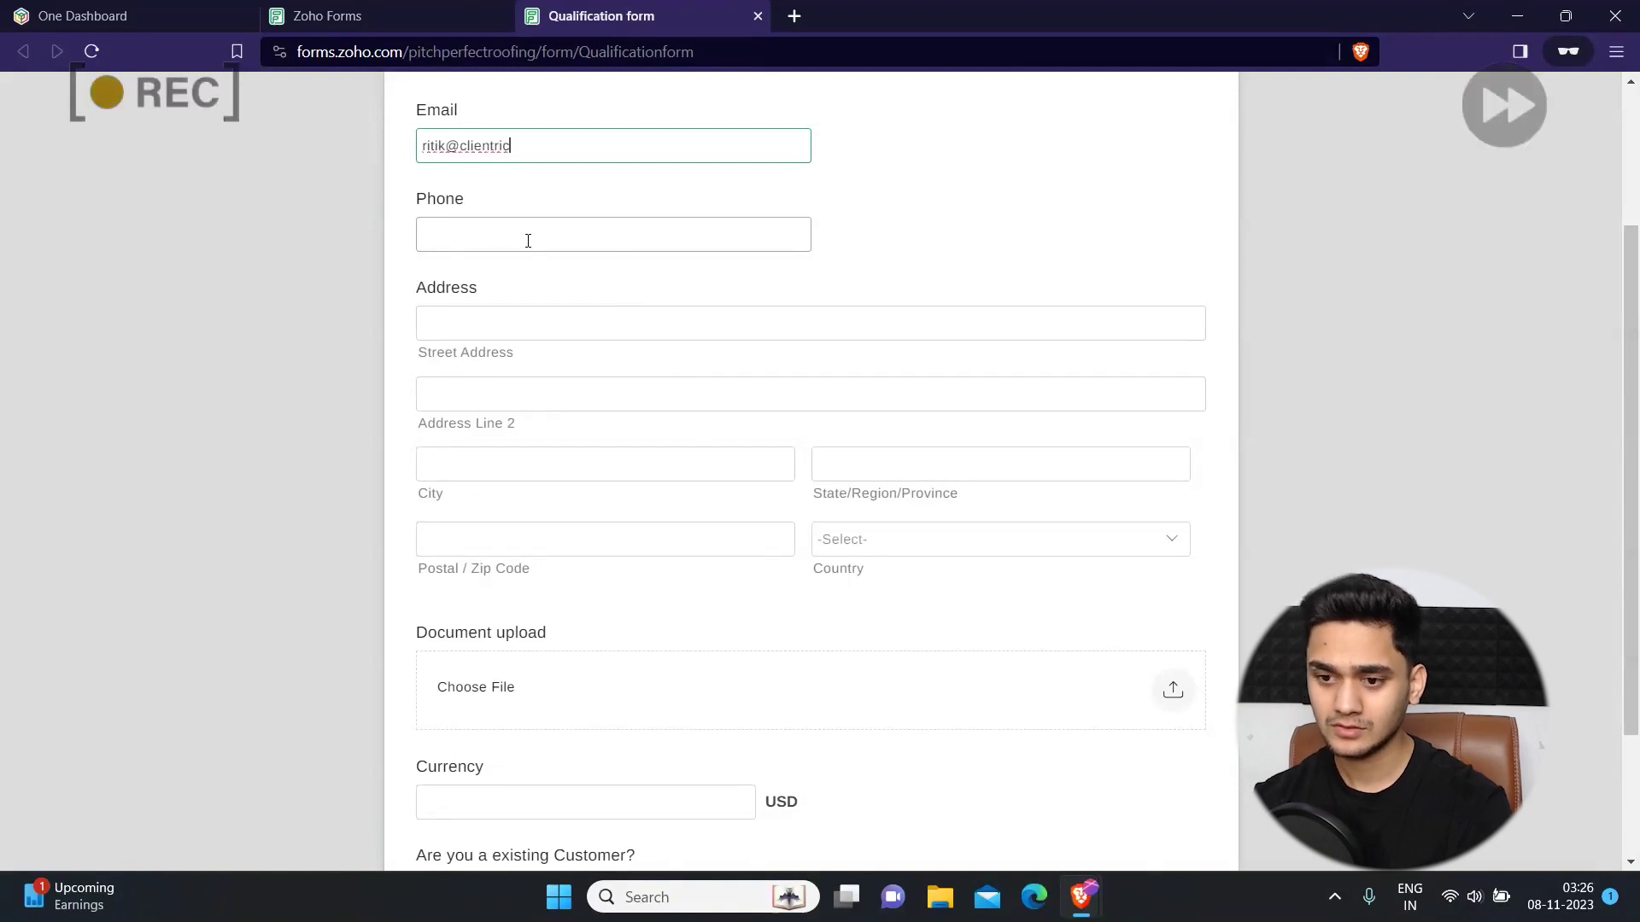
{"action": "scroll", "coordinate": [534, 197], "scroll_direction": "down", "scroll_amount": 1}
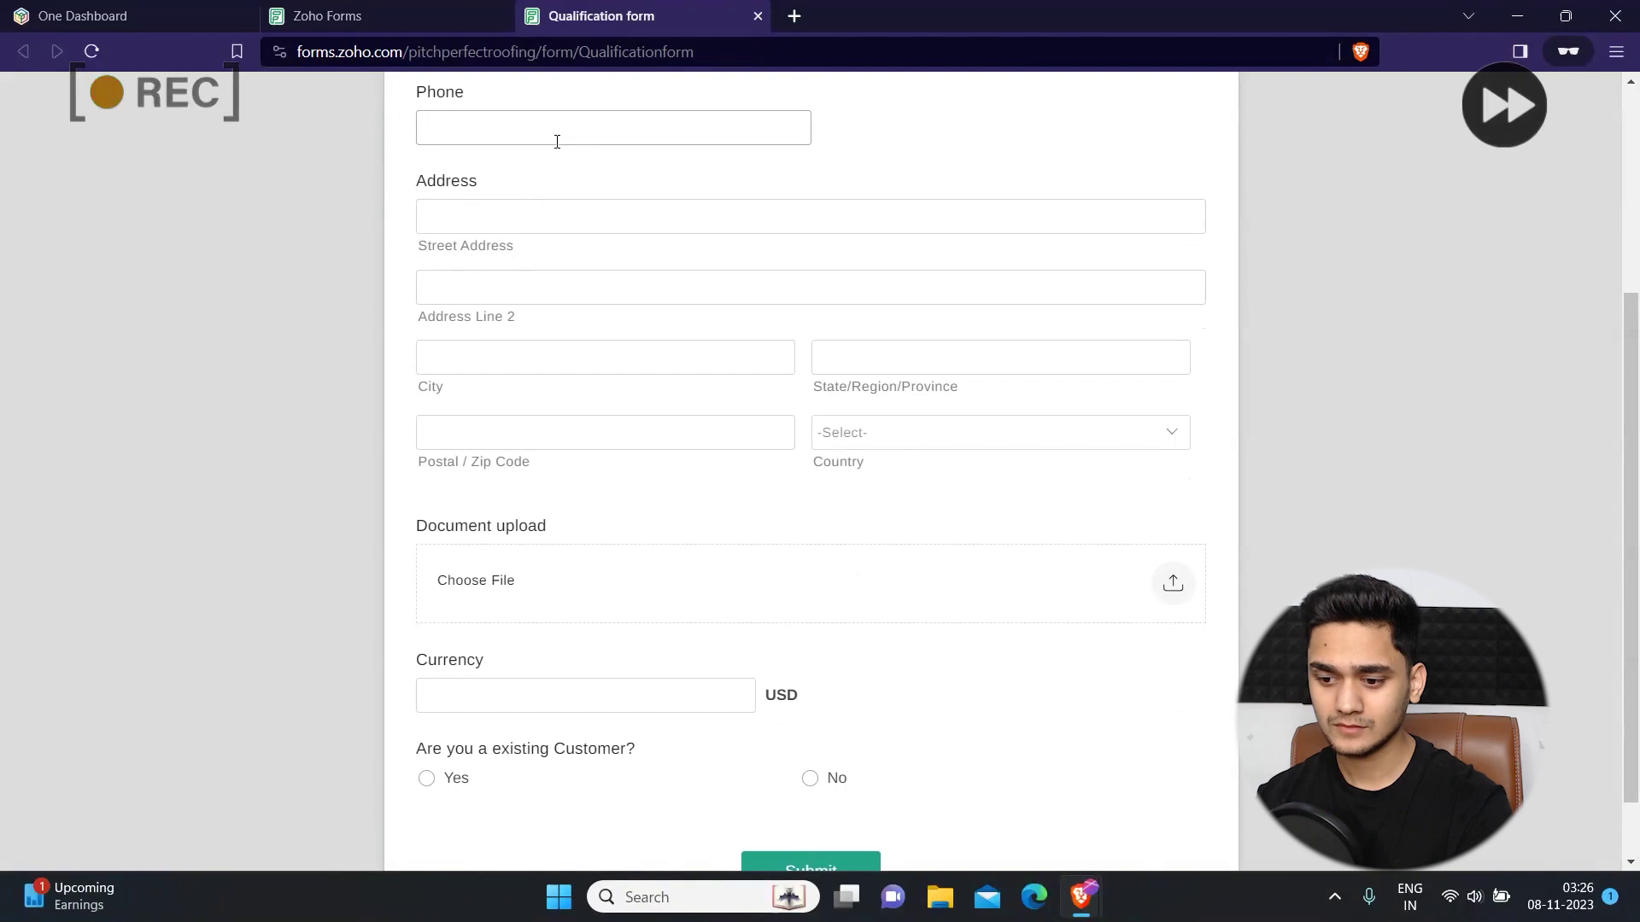
{"action": "scroll", "coordinate": [557, 141], "scroll_direction": "down", "scroll_amount": 1}
{"action": "left_click", "coordinate": [812, 792]}
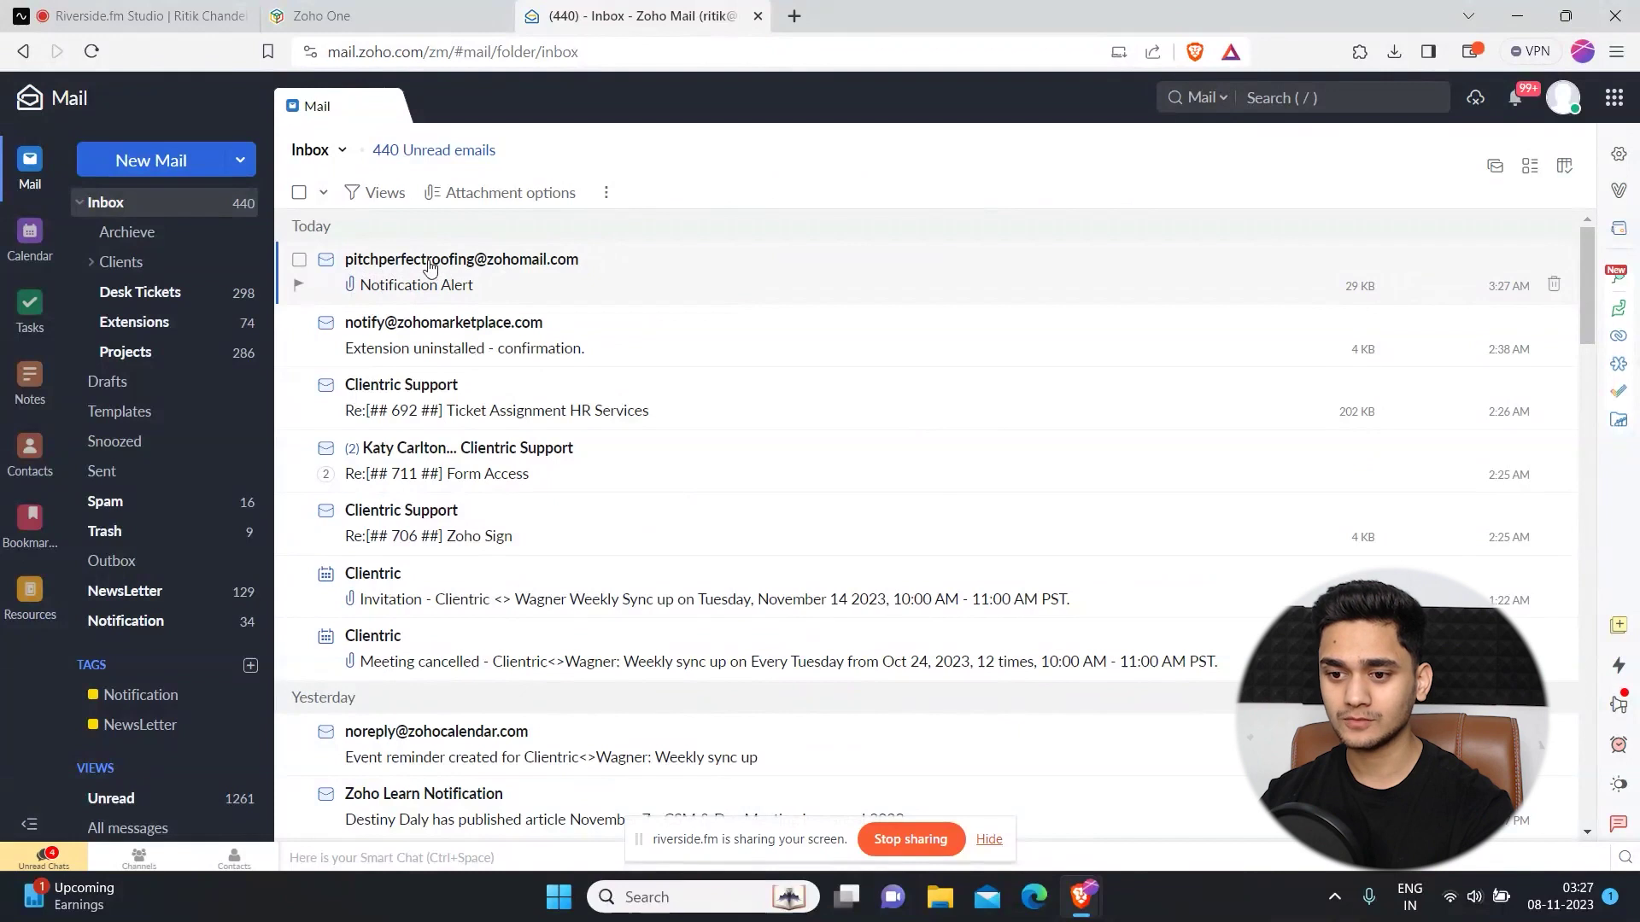
Review the Qualificationform.pdf attached to the Notification Alert email, then close the preview
{"action": "left_click", "coordinate": [437, 270]}
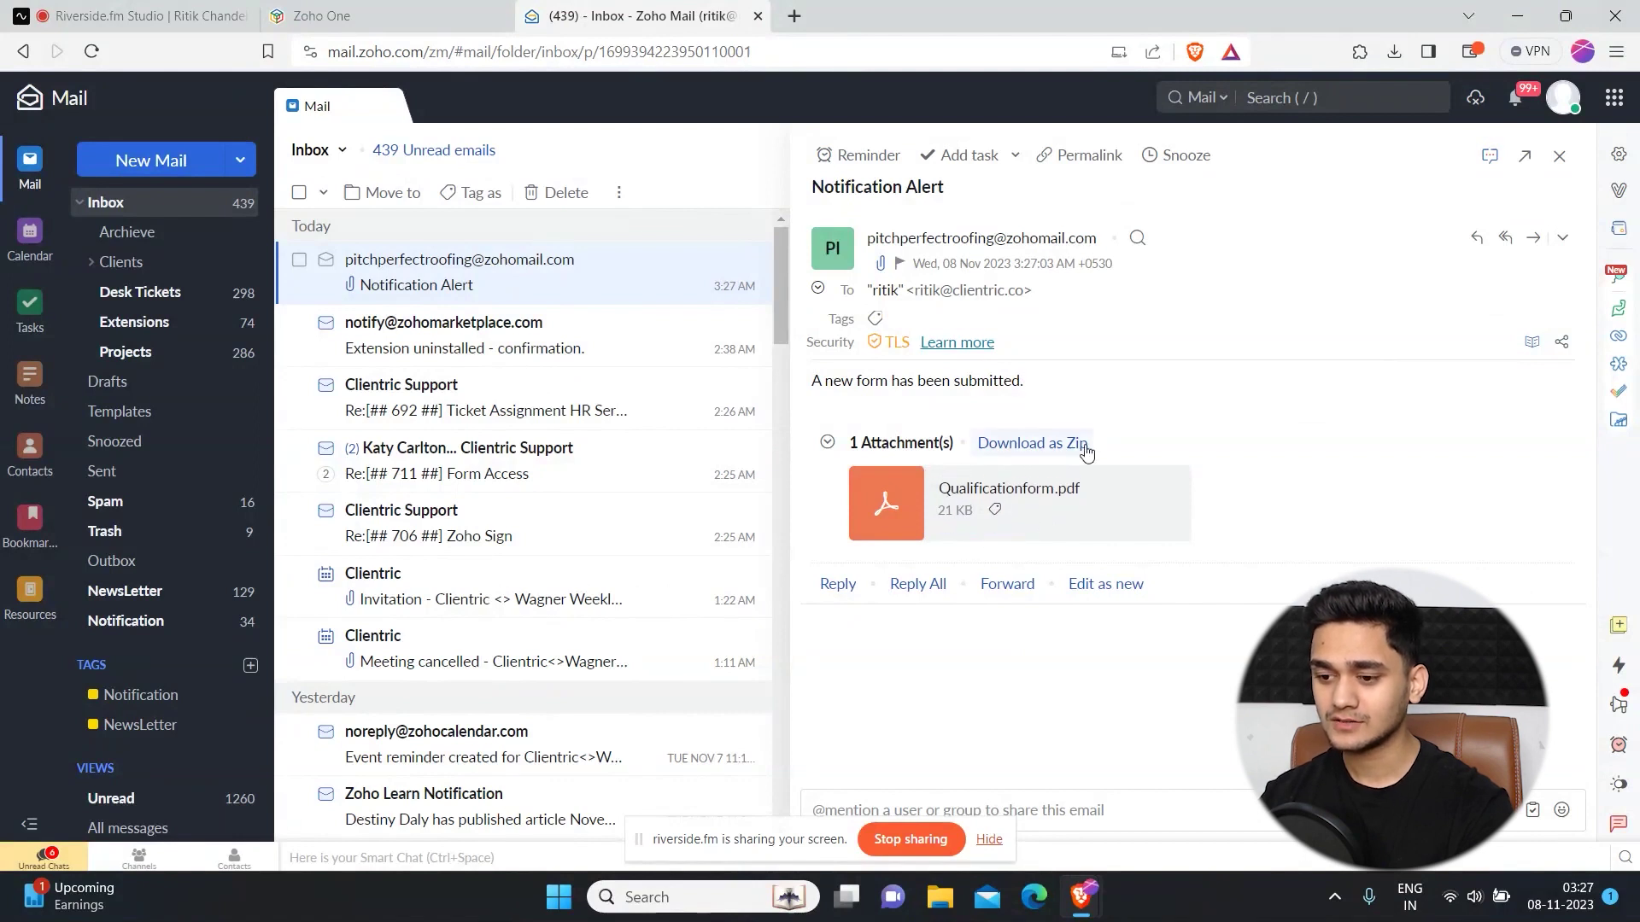
{"action": "left_click", "coordinate": [1022, 527]}
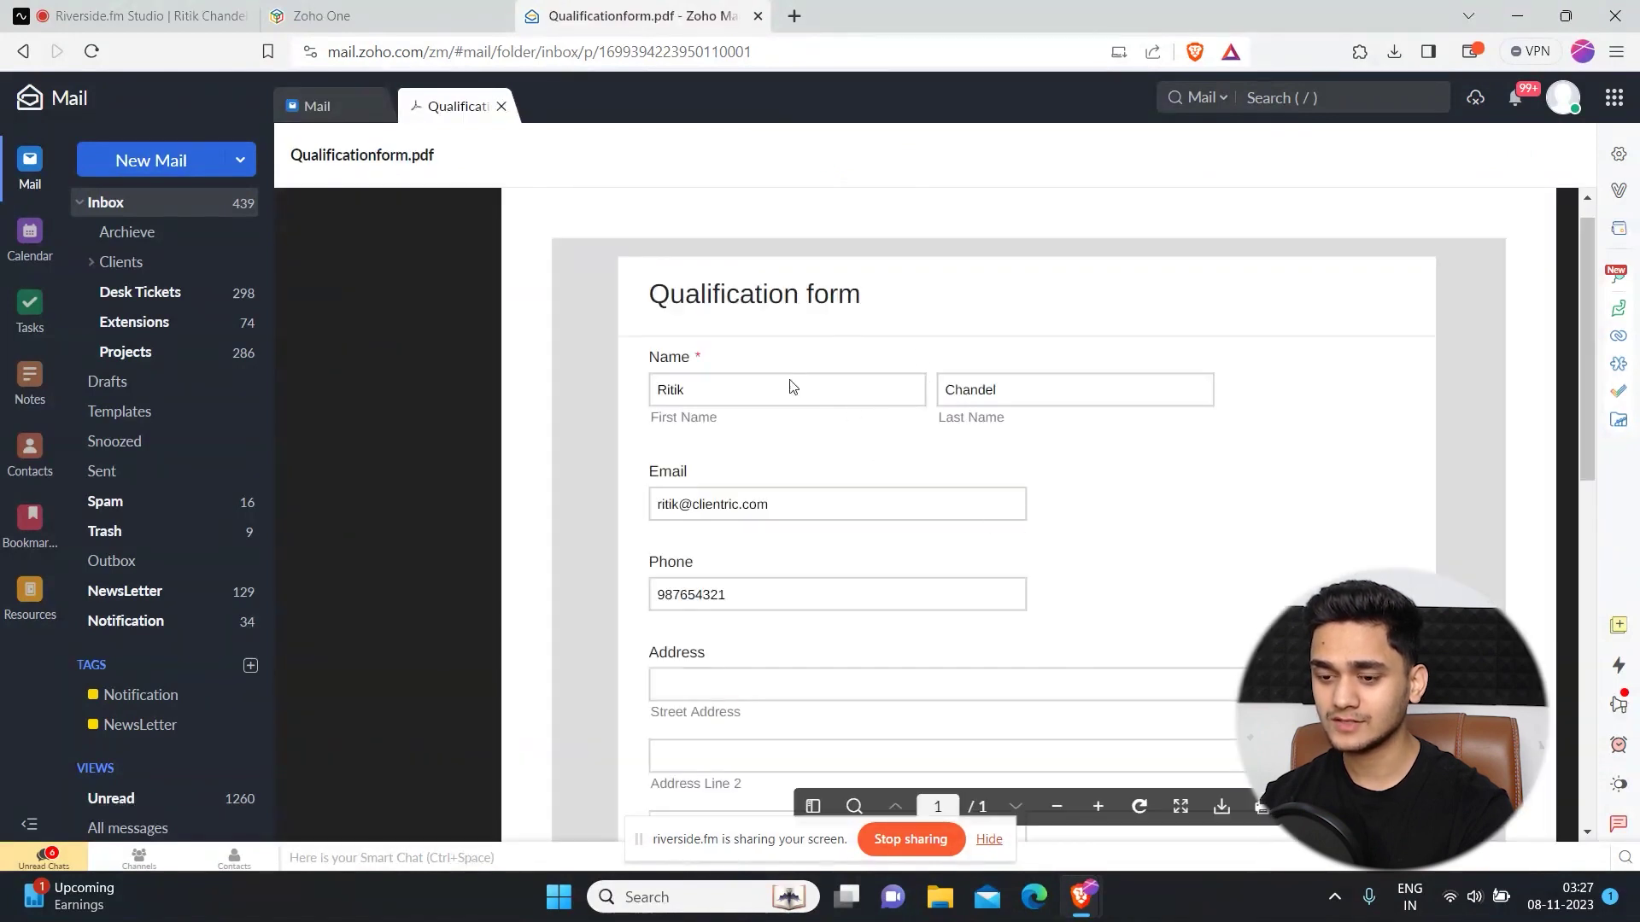
{"action": "scroll", "coordinate": [873, 442], "scroll_direction": "down", "scroll_amount": 2}
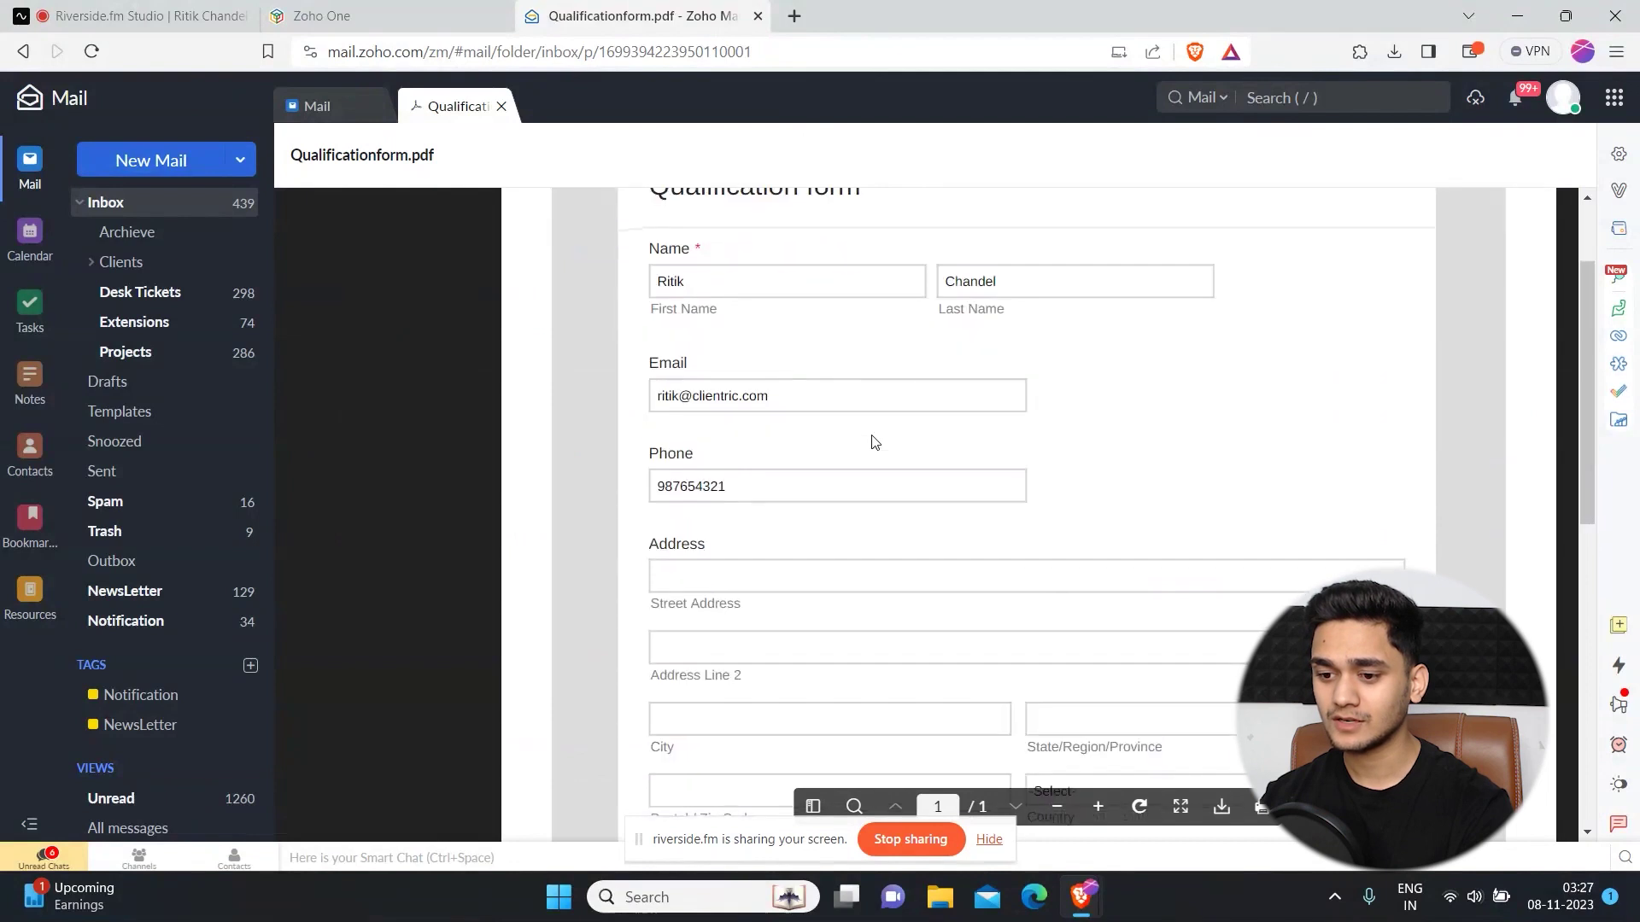
{"action": "scroll", "coordinate": [873, 441], "scroll_direction": "down", "scroll_amount": 3}
{"action": "scroll", "coordinate": [818, 365], "scroll_direction": "up", "scroll_amount": 5}
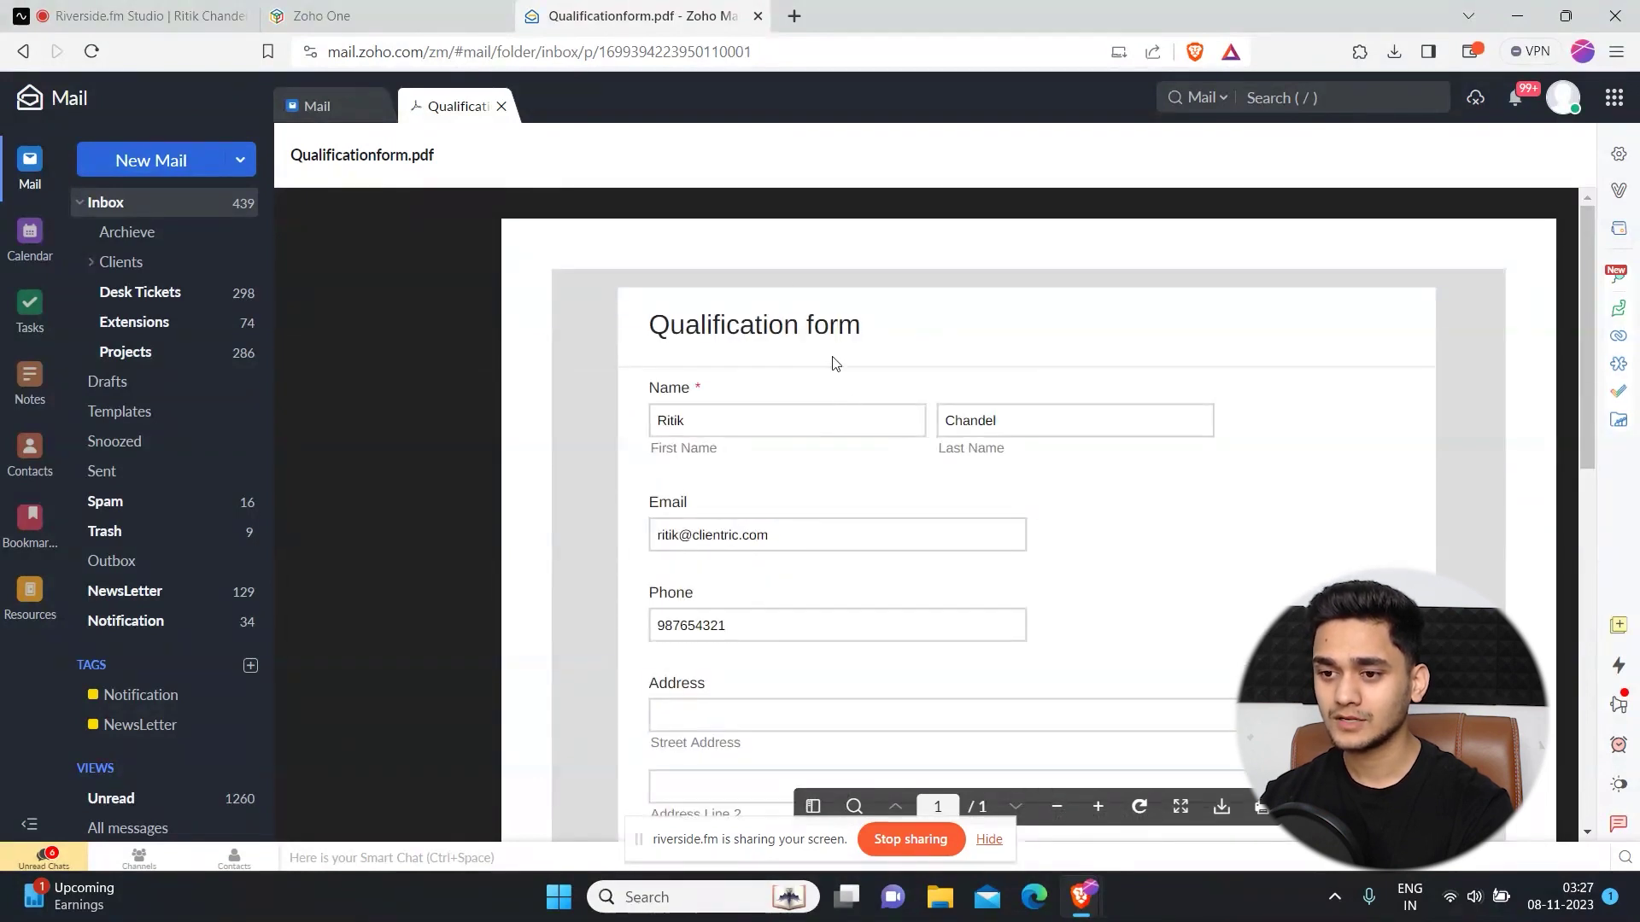
{"action": "left_click", "coordinate": [757, 15]}
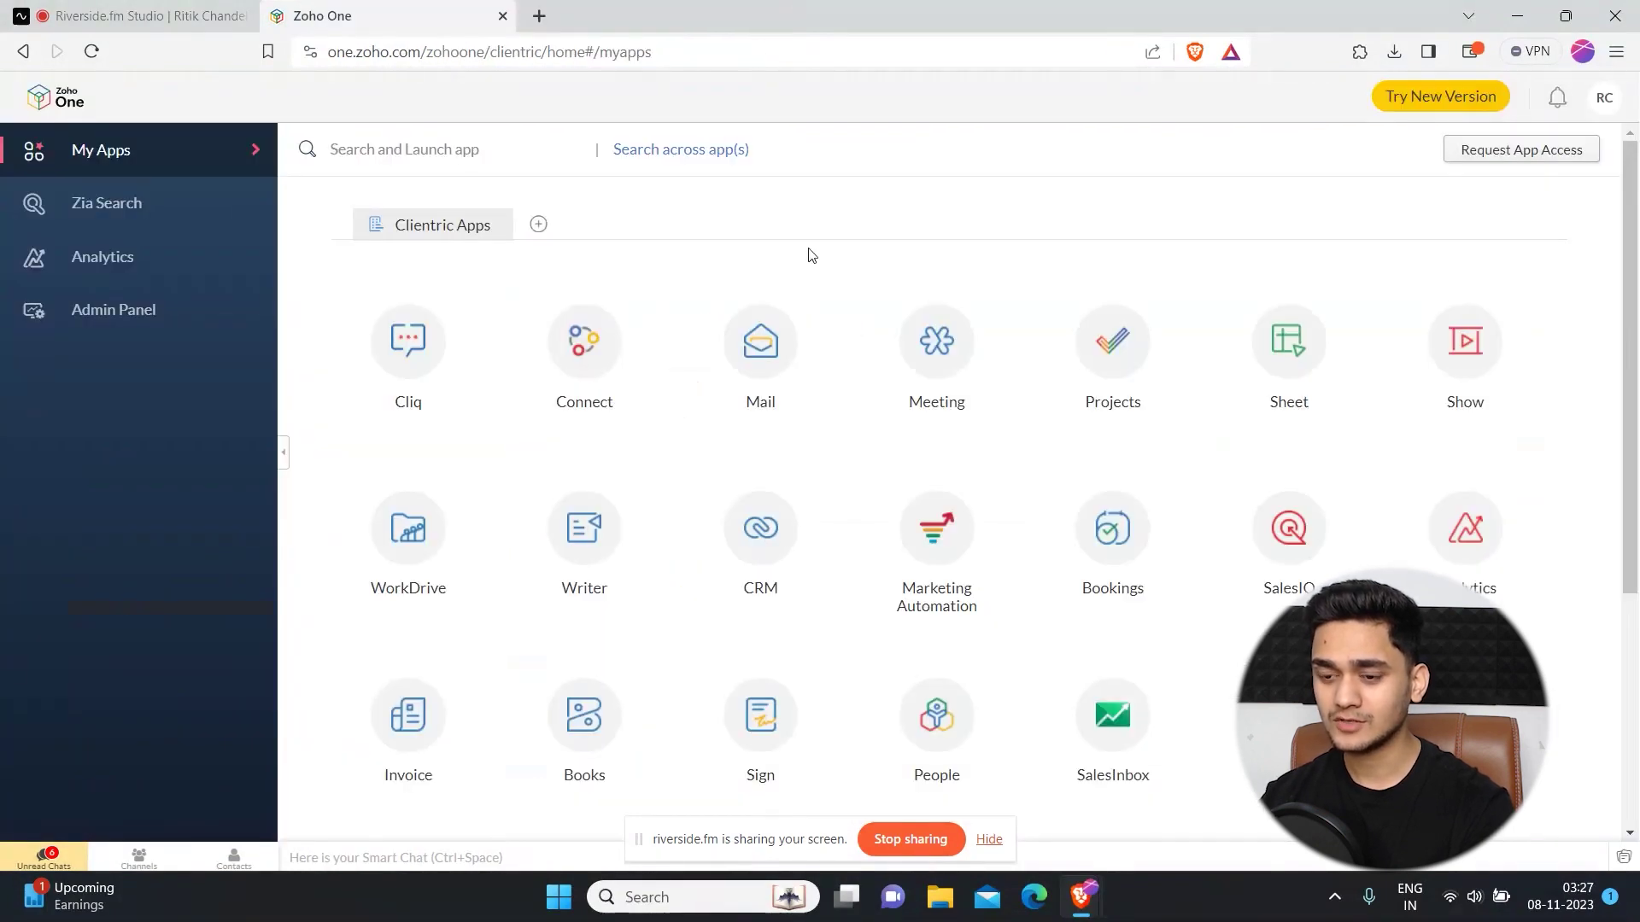
Switch back to the browser window showing the form's thank-you page
{"action": "key", "text": "alt+Tab"}
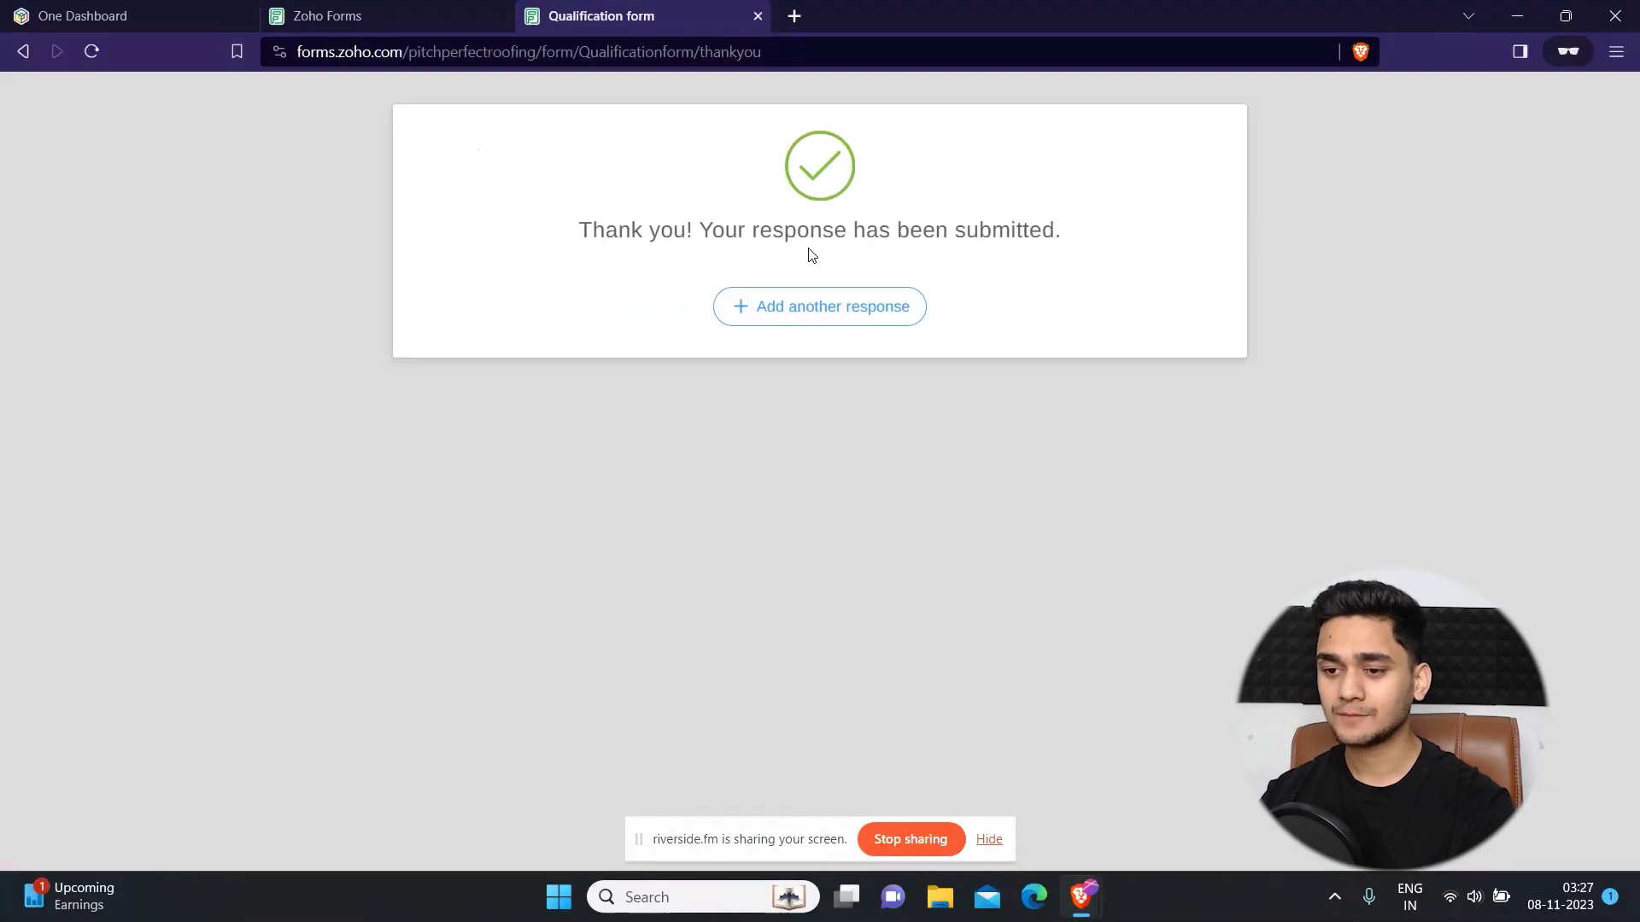